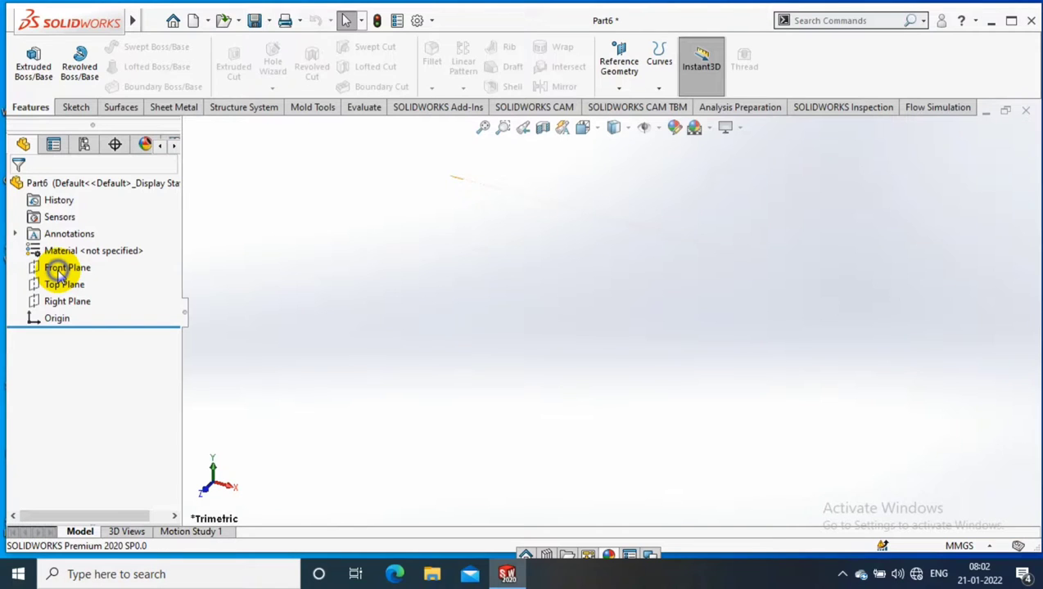
Step: Start a sketch on the Front Plane and draw a Ø24 circle centred on the origin
{"action": "left_click", "coordinate": [57, 272]}
{"action": "left_click", "coordinate": [76, 107]}
{"action": "left_click", "coordinate": [27, 61]}
{"action": "left_click", "coordinate": [137, 47]}
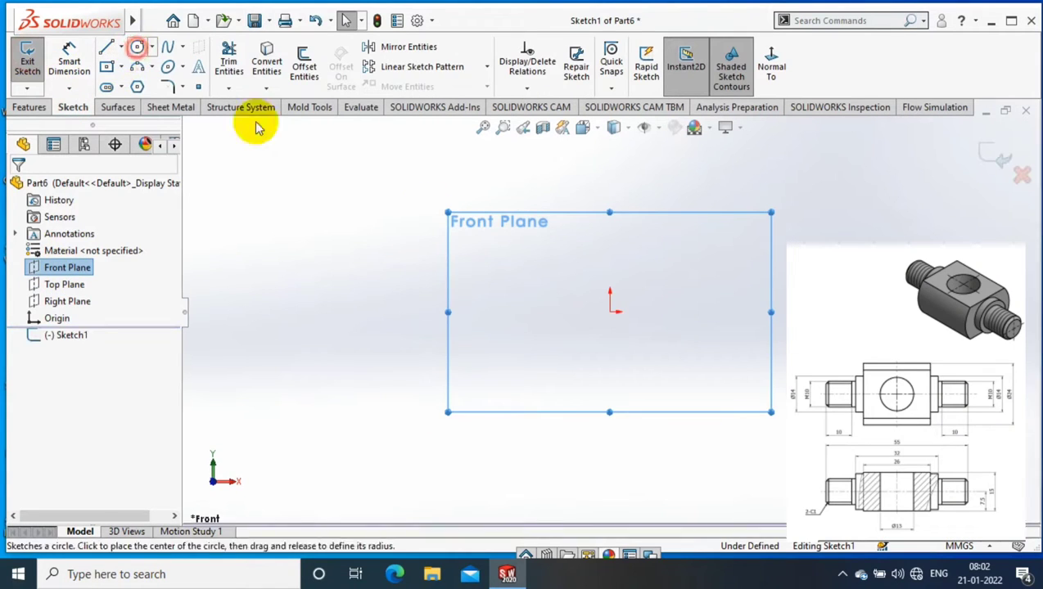
{"action": "left_click", "coordinate": [610, 312]}
{"action": "left_click", "coordinate": [647, 391]}
{"action": "key", "text": "Escape"}
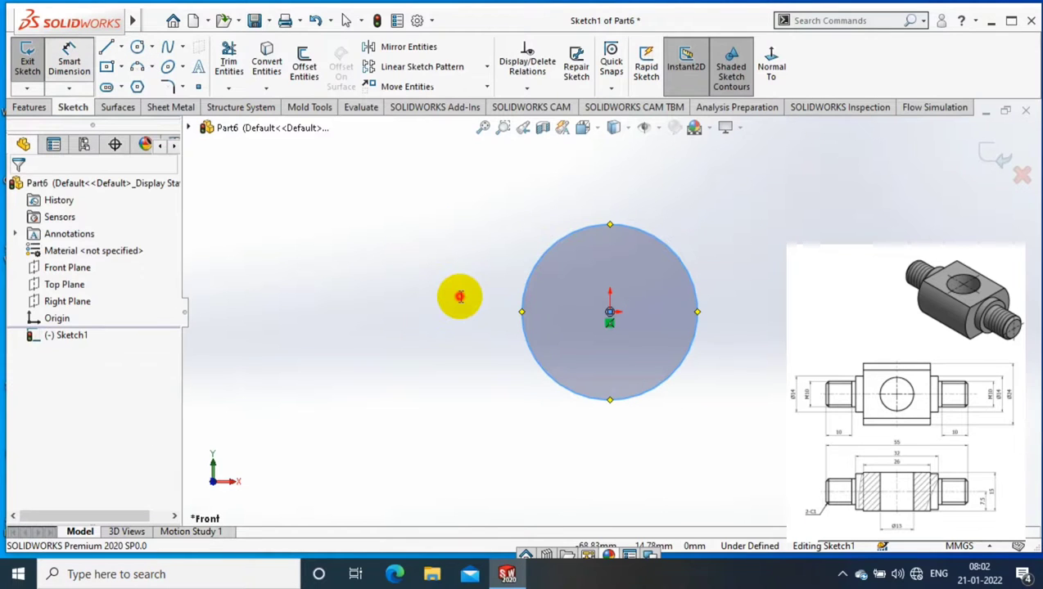
{"action": "left_click", "coordinate": [460, 296]}
{"action": "type", "text": "24"}
{"action": "key", "text": "Return"}
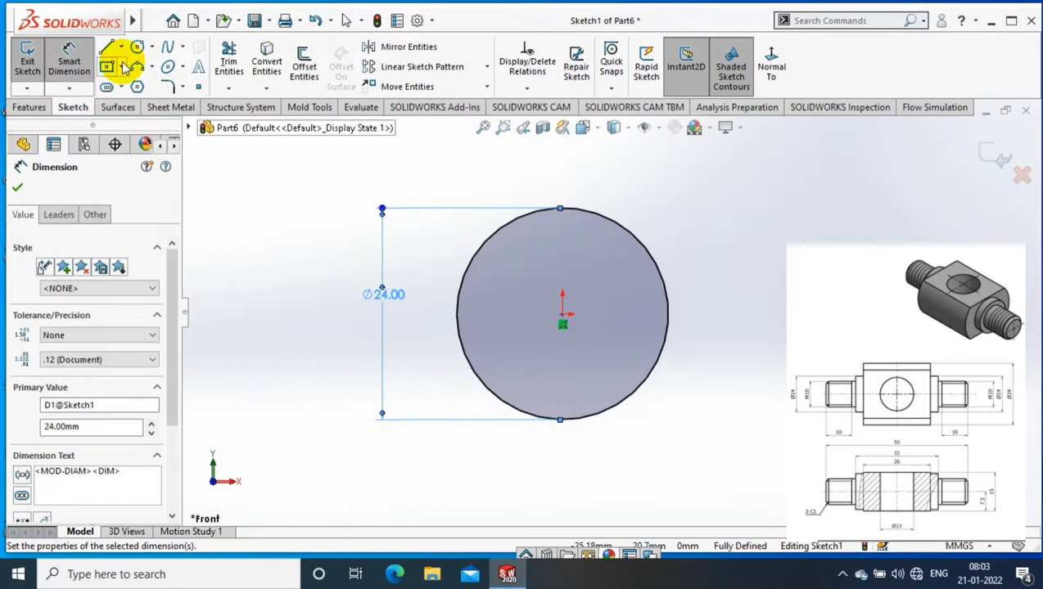
Step: Add a centre rectangle at the origin, wider than the circle and 15 mm high
{"action": "left_click", "coordinate": [123, 67]}
{"action": "left_click", "coordinate": [143, 102]}
{"action": "left_click", "coordinate": [563, 315]}
{"action": "left_click", "coordinate": [731, 376]}
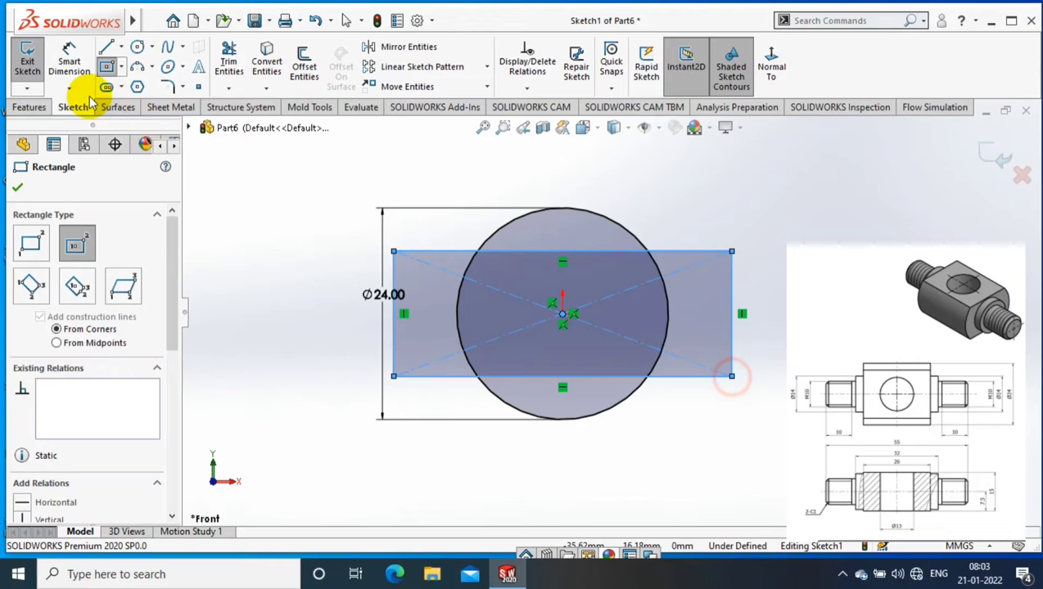
{"action": "left_click", "coordinate": [70, 64]}
{"action": "left_click", "coordinate": [394, 299]}
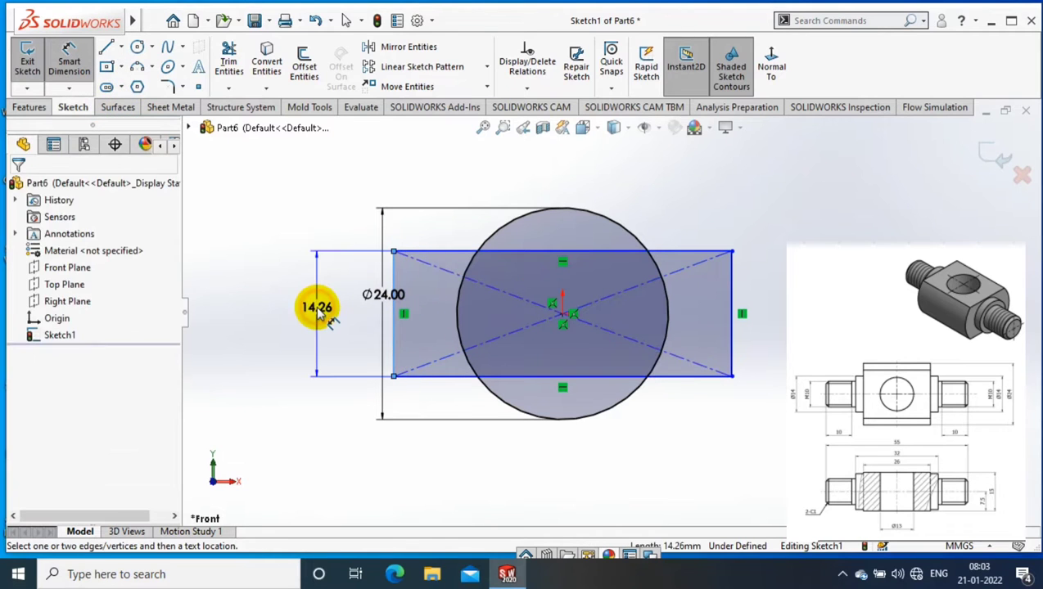
{"action": "left_click", "coordinate": [318, 309]}
{"action": "type", "text": "15"}
{"action": "key", "text": "Return"}
Step: Trim the excess lines to leave a round-ended profile
{"action": "left_click", "coordinate": [207, 307]}
{"action": "left_click", "coordinate": [229, 88]}
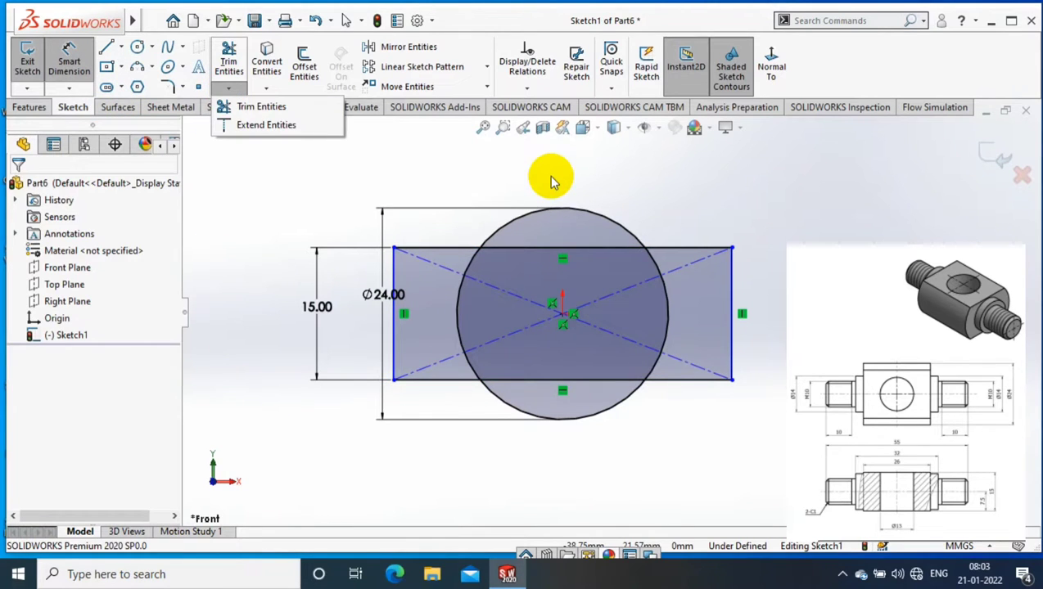
{"action": "mouse_move", "coordinate": [586, 175]}
{"action": "left_mouse_down"}
{"action": "mouse_move", "coordinate": [383, 335]}
{"action": "mouse_move", "coordinate": [760, 290]}
{"action": "left_mouse_up"}
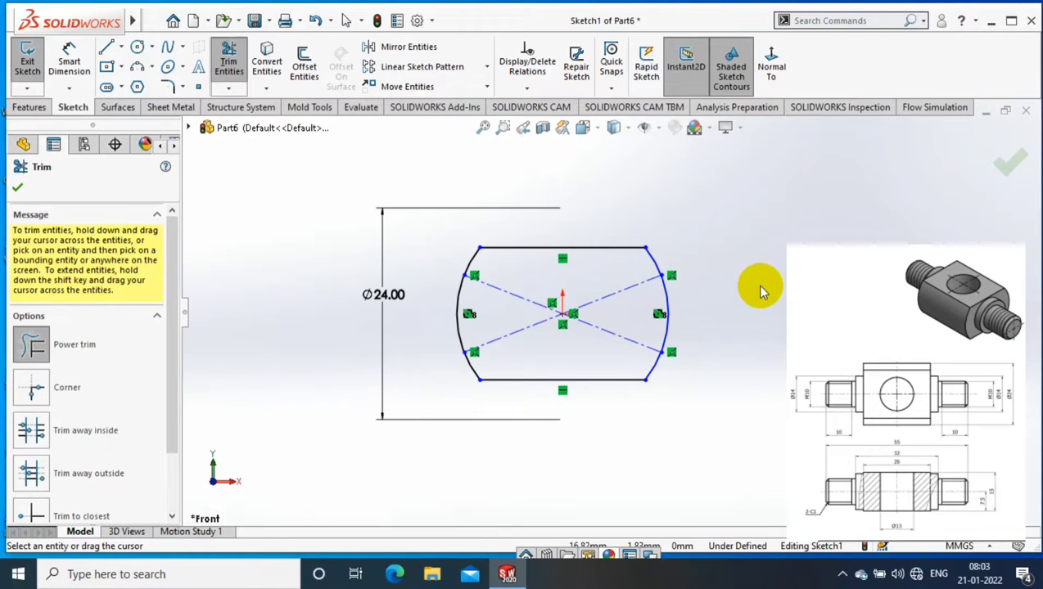
{"action": "scroll", "coordinate": [755, 284], "scroll_direction": "down", "scroll_amount": 2}
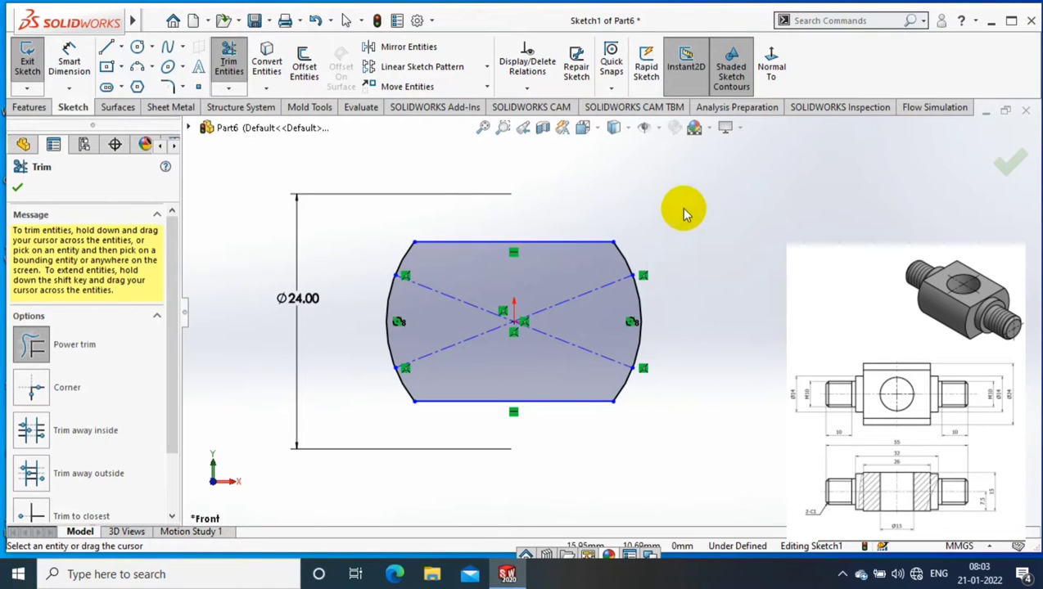
Step: Extrude the profile into a solid block, Boss-Extrude1
{"action": "left_click", "coordinate": [29, 108]}
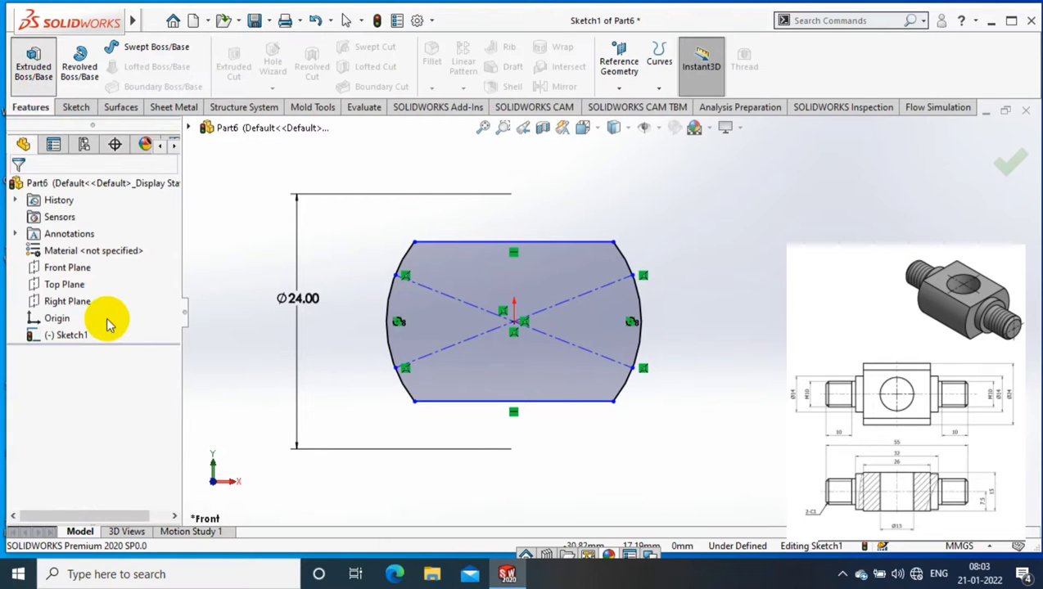
{"action": "left_click", "coordinate": [103, 279]}
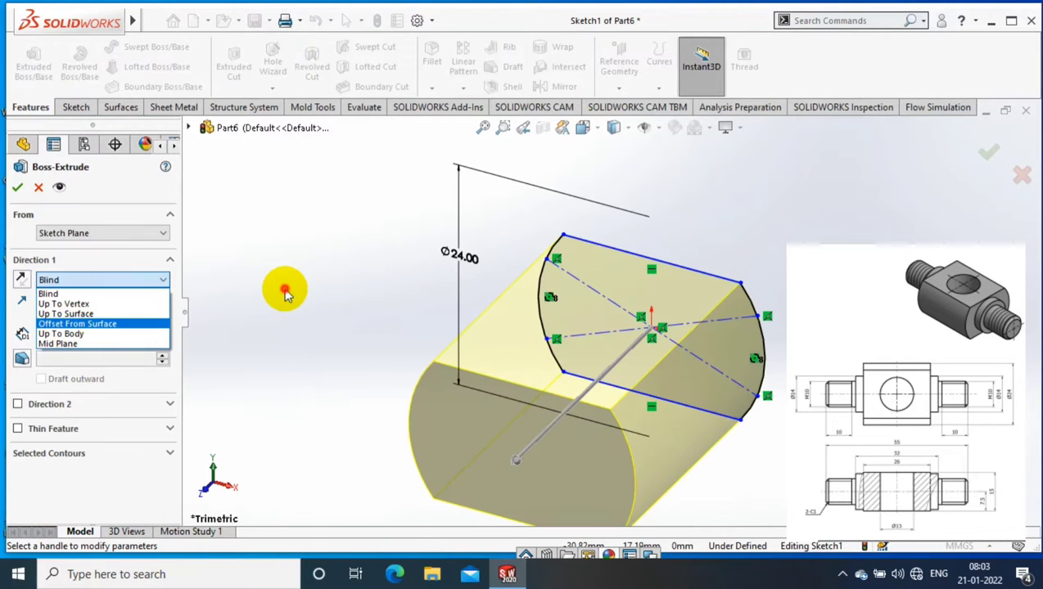
{"action": "right_click", "coordinate": [284, 293]}
Step: View the block's front face normal to the screen and open a new sketch on it
{"action": "right_click", "coordinate": [600, 205]}
{"action": "left_click", "coordinate": [610, 161]}
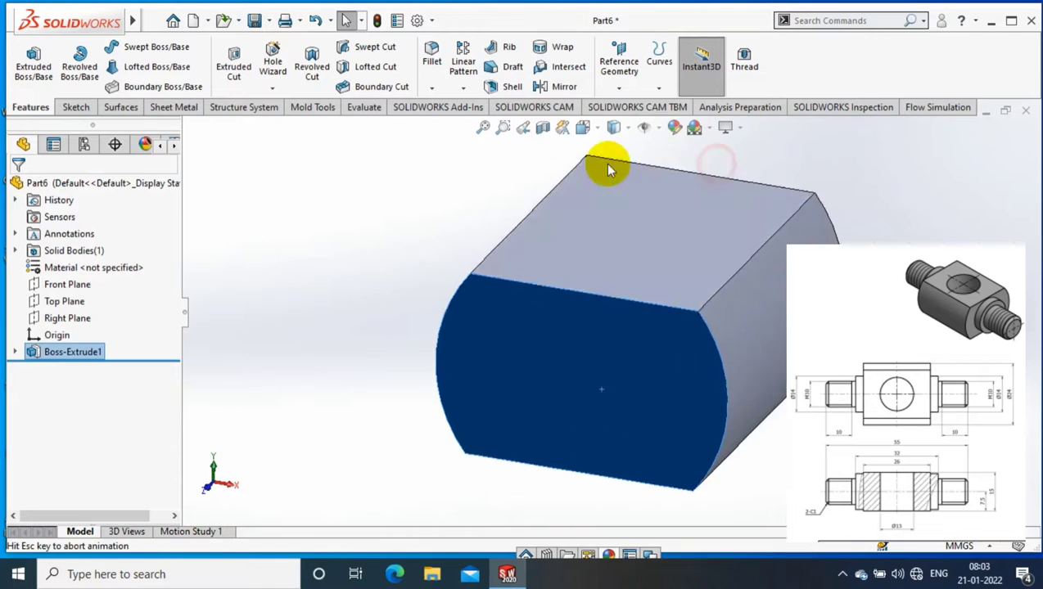
{"action": "left_click", "coordinate": [78, 111]}
{"action": "left_click", "coordinate": [25, 56]}
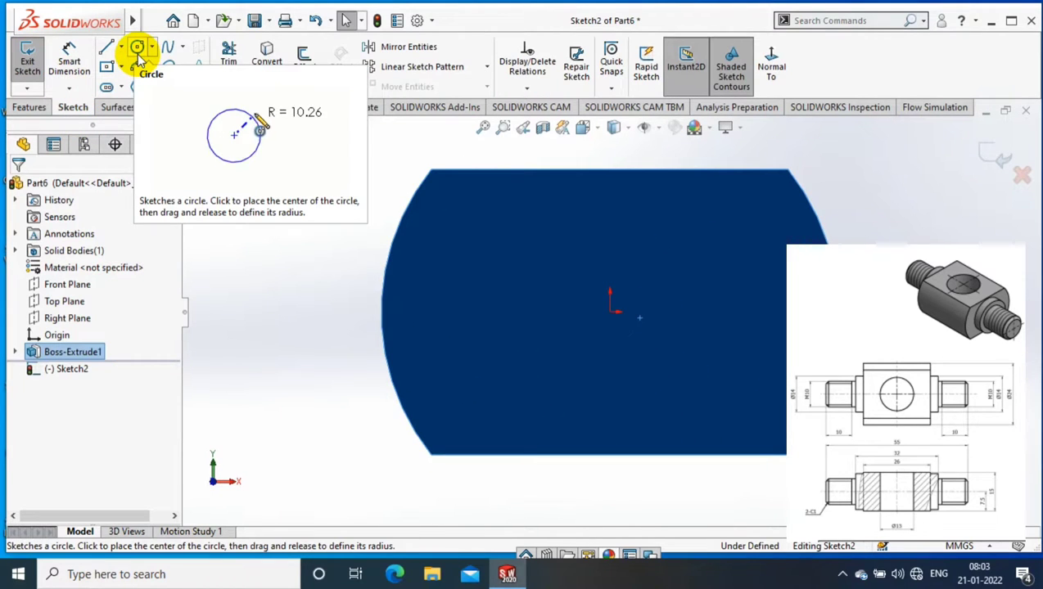
Step: Sketch concentric Ø10 and Ø14 circles at the origin and exit the sketch
{"action": "left_click", "coordinate": [139, 51]}
{"action": "left_click_drag", "start_coordinate": [610, 312], "coordinate": [681, 312]}
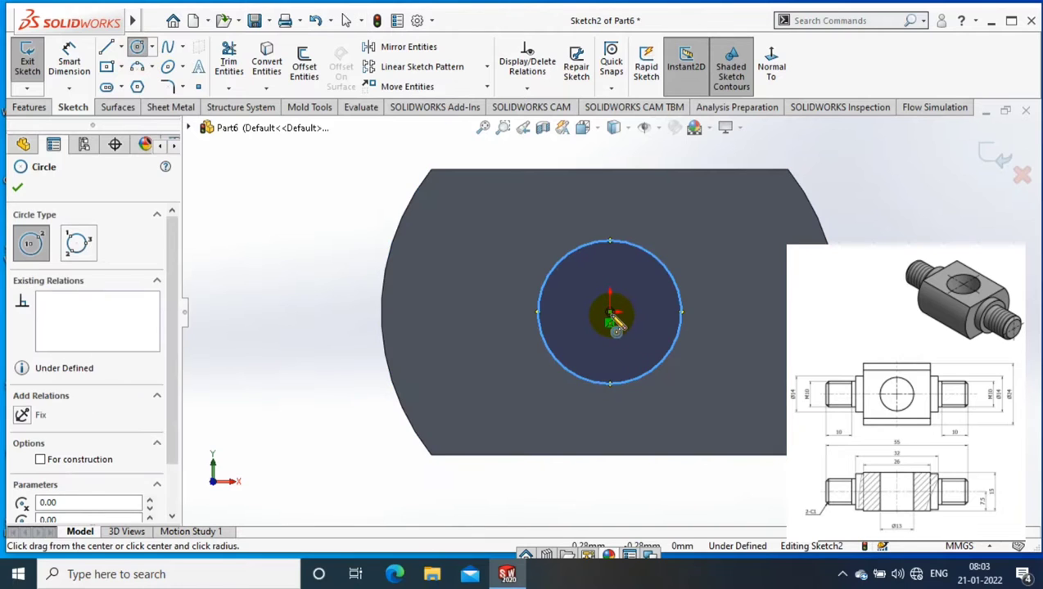
{"action": "left_click_drag", "start_coordinate": [610, 313], "coordinate": [606, 355]}
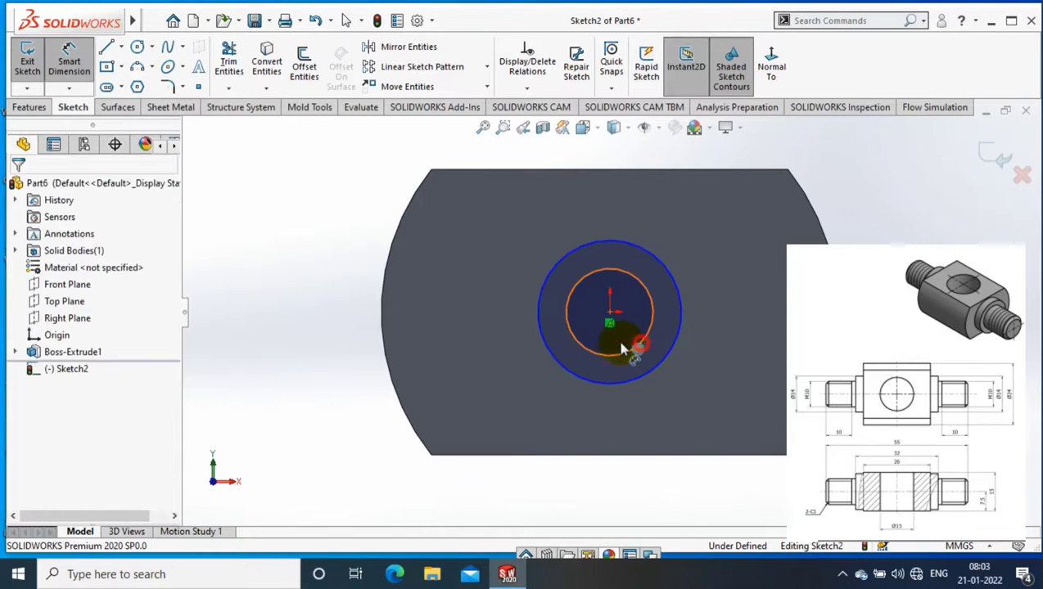
{"action": "left_click", "coordinate": [485, 347]}
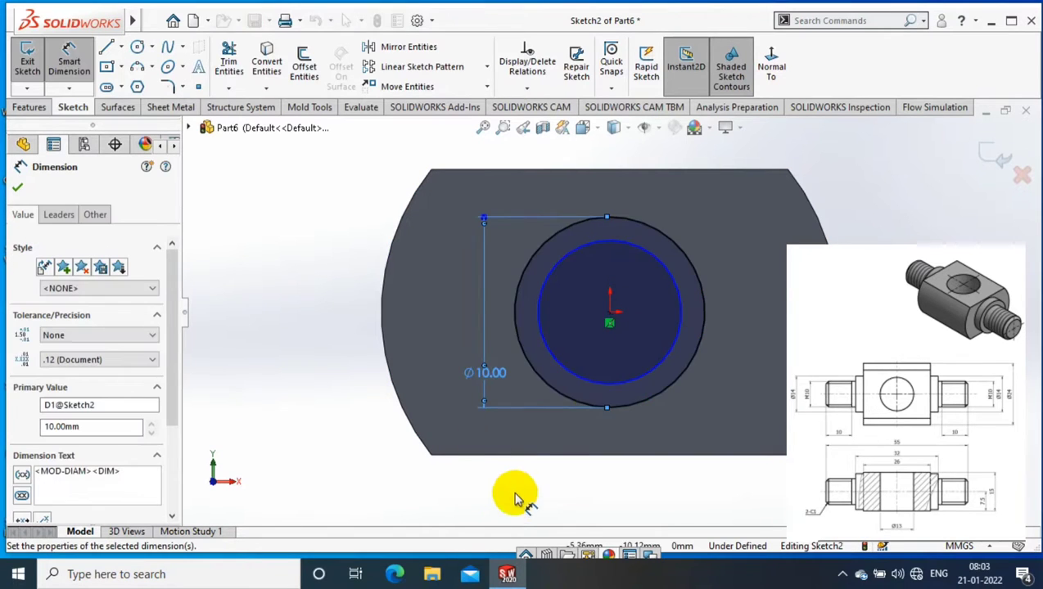
{"action": "left_click", "coordinate": [448, 373]}
{"action": "type", "text": "14"}
{"action": "key", "text": "Return"}
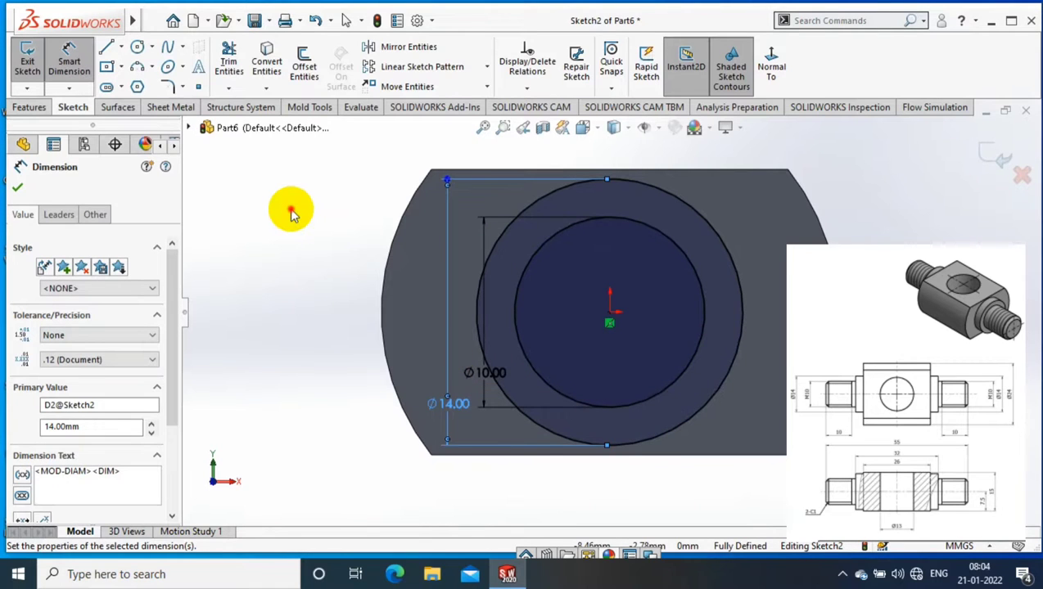
{"action": "left_click", "coordinate": [27, 62]}
Step: Extrude the outer Ø14 circle 26 mm as Boss-Extrude2
{"action": "left_click", "coordinate": [29, 107]}
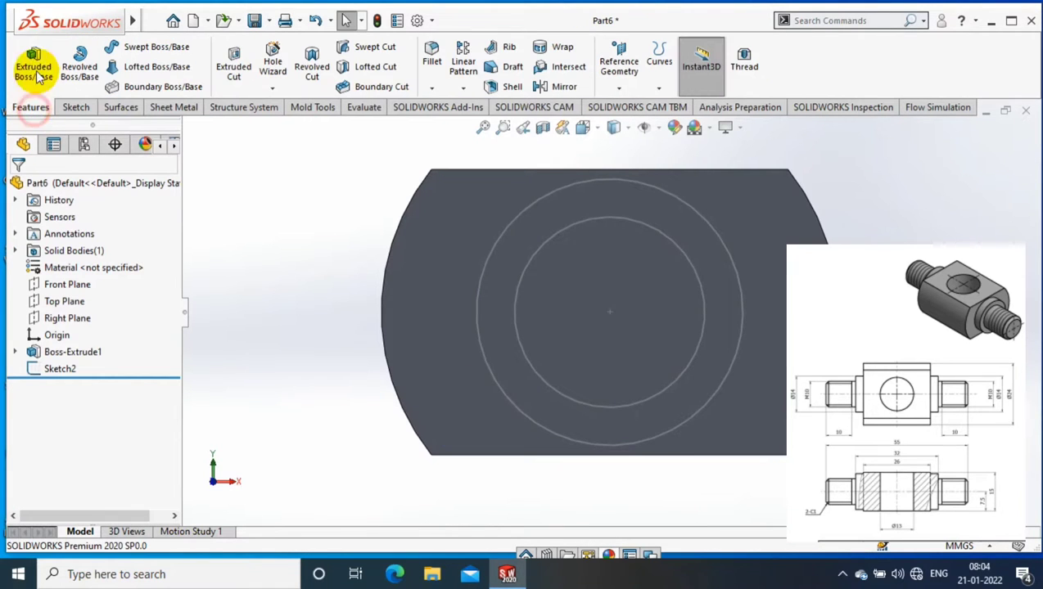
{"action": "left_click", "coordinate": [491, 255]}
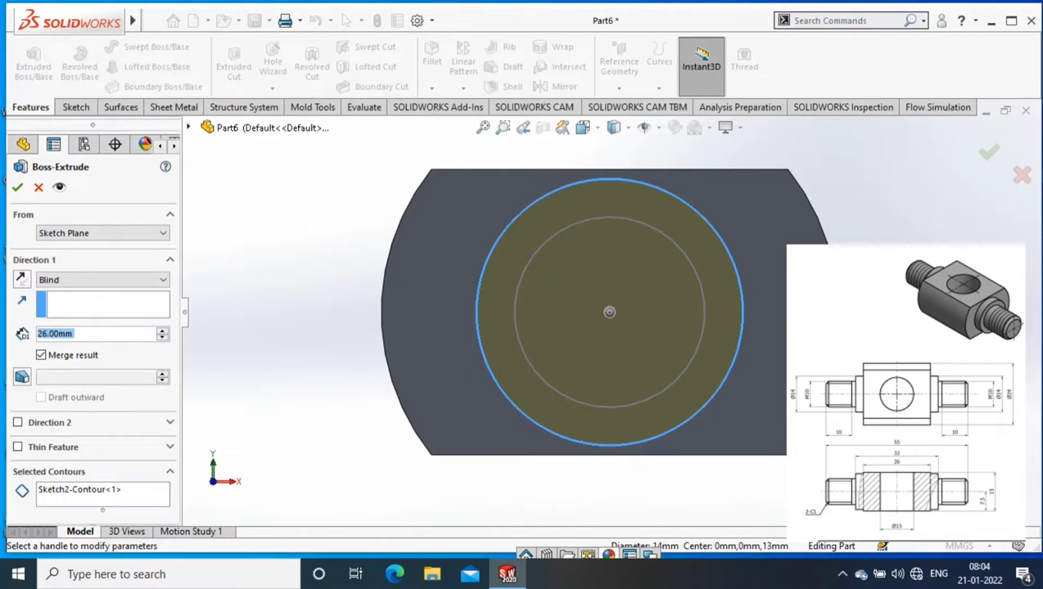
{"action": "left_click", "coordinate": [17, 187]}
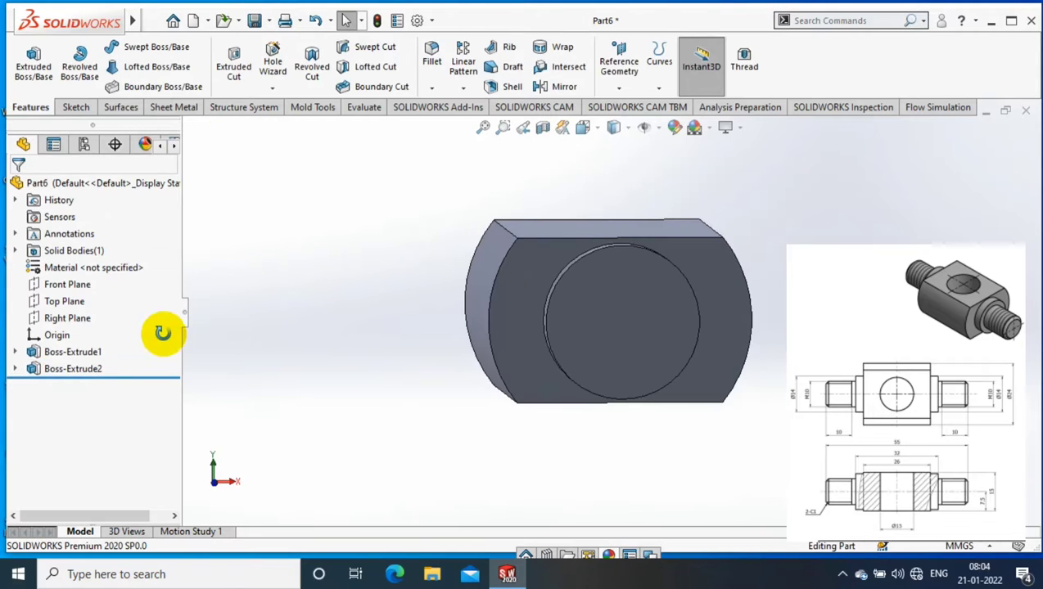
Step: Show Sketch2 and extrude its inner circle 23/2 (11.50 mm) into a stud
{"action": "left_click", "coordinate": [13, 368]}
{"action": "right_click", "coordinate": [72, 386]}
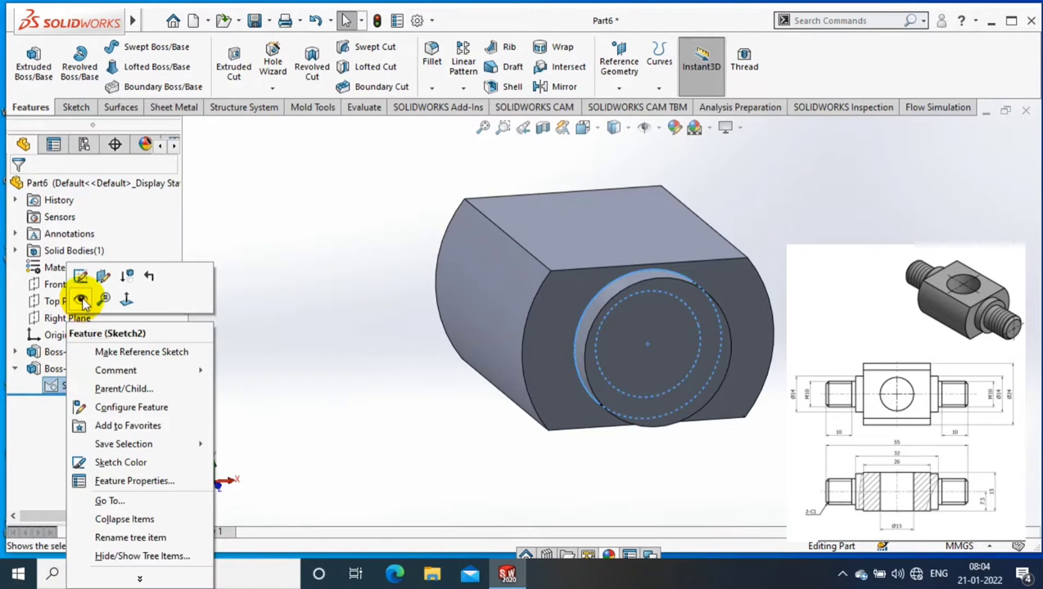
{"action": "left_click", "coordinate": [82, 303]}
{"action": "left_click", "coordinate": [29, 66]}
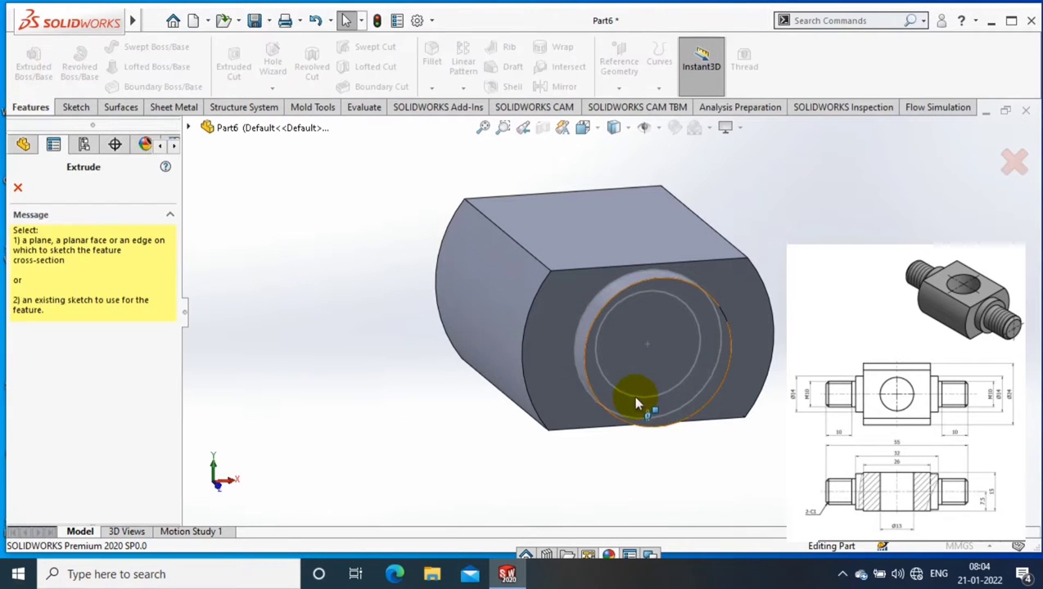
{"action": "left_click", "coordinate": [636, 400]}
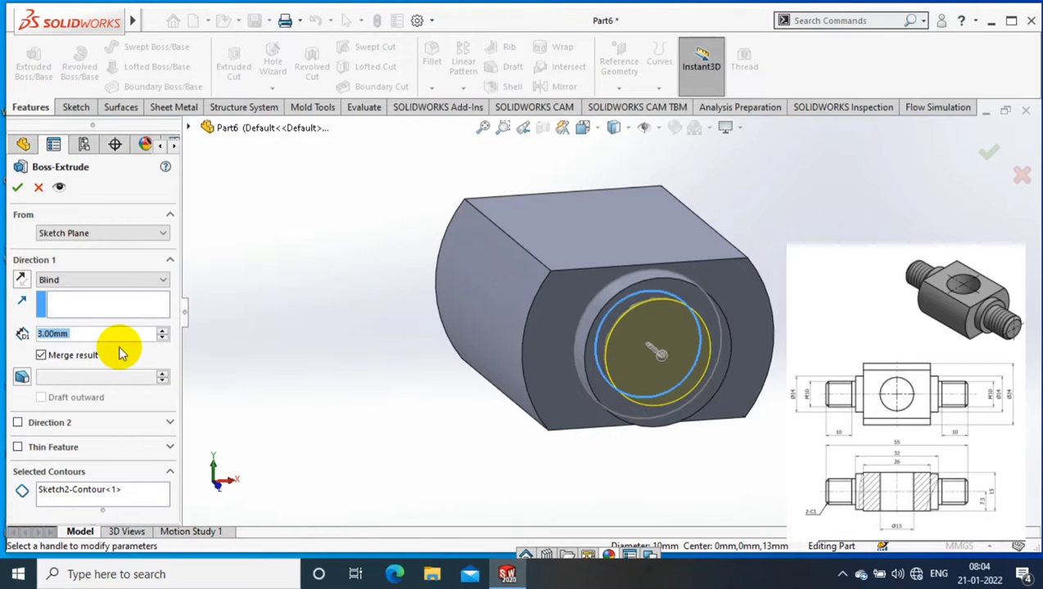
{"action": "type", "text": "23"}
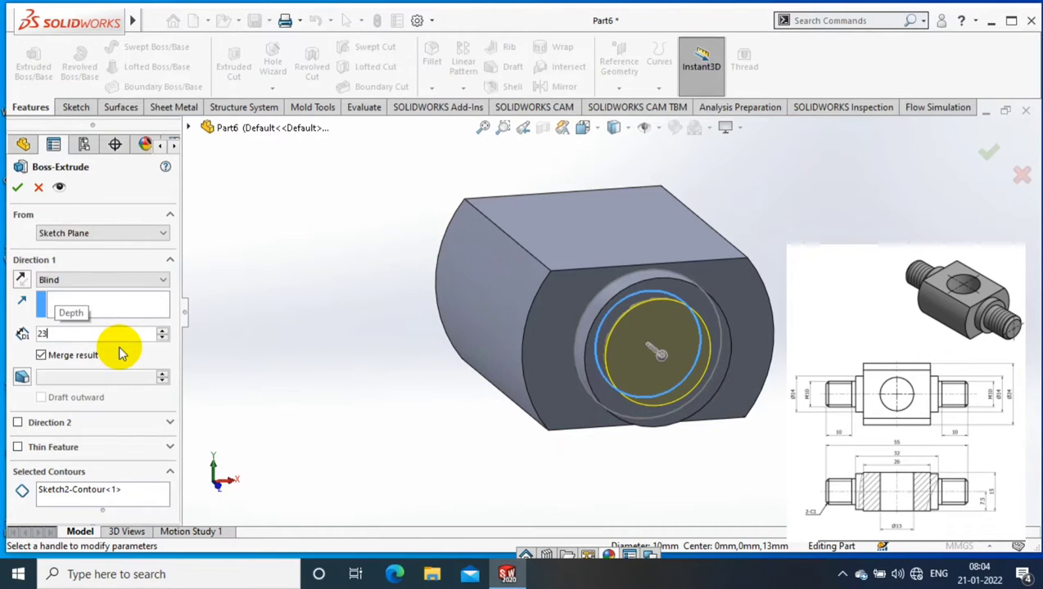
{"action": "type", "text": "2"}
{"action": "key", "text": "Return"}
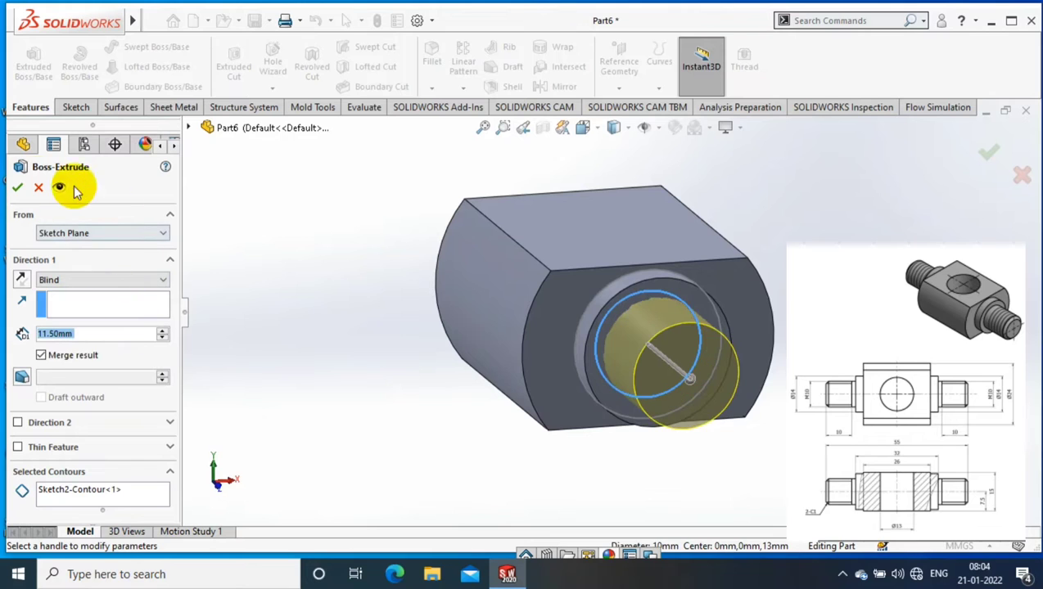
{"action": "left_click", "coordinate": [18, 186]}
Step: Orbit to view the stud and adjust Sketch2 from its shortcut menu
{"action": "mouse_move", "coordinate": [350, 303]}
{"action": "middle_mouse_down"}
{"action": "mouse_move", "coordinate": [745, 391]}
{"action": "mouse_move", "coordinate": [660, 236]}
{"action": "middle_mouse_up"}
{"action": "right_click", "coordinate": [660, 236]}
{"action": "left_click", "coordinate": [691, 240]}
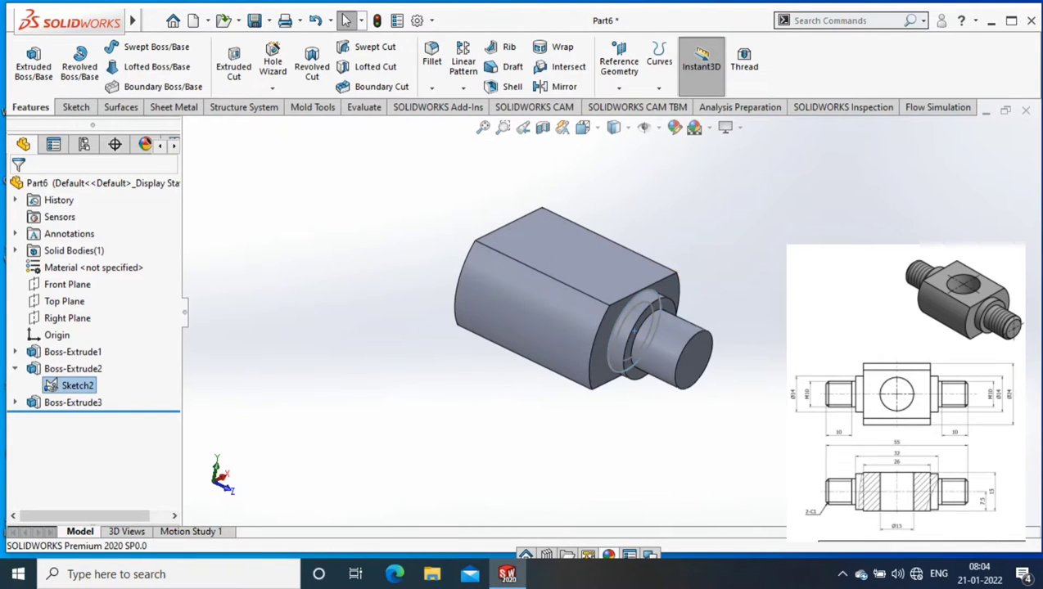
Step: Start a Thread feature, dismiss the warning, and pick the stud's end edge
{"action": "key", "text": "f"}
{"action": "left_click", "coordinate": [272, 88]}
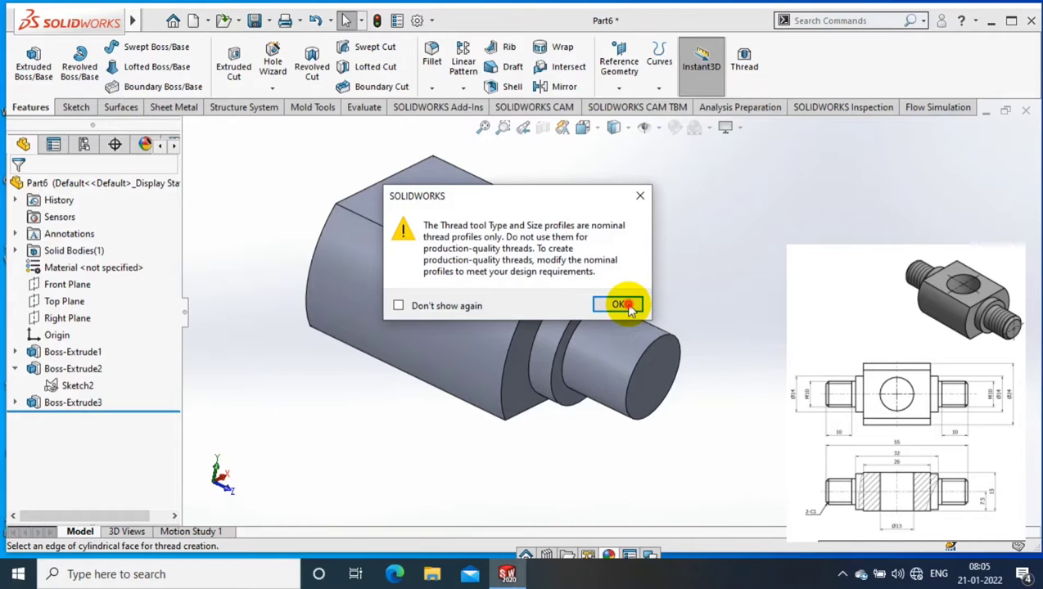
{"action": "left_click", "coordinate": [624, 305]}
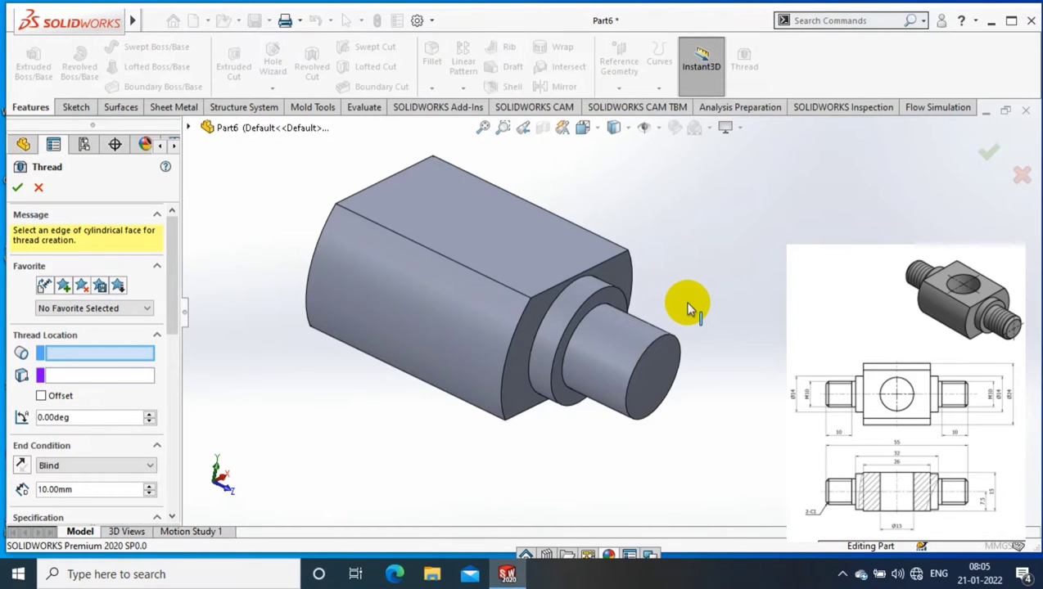
{"action": "left_click", "coordinate": [677, 348]}
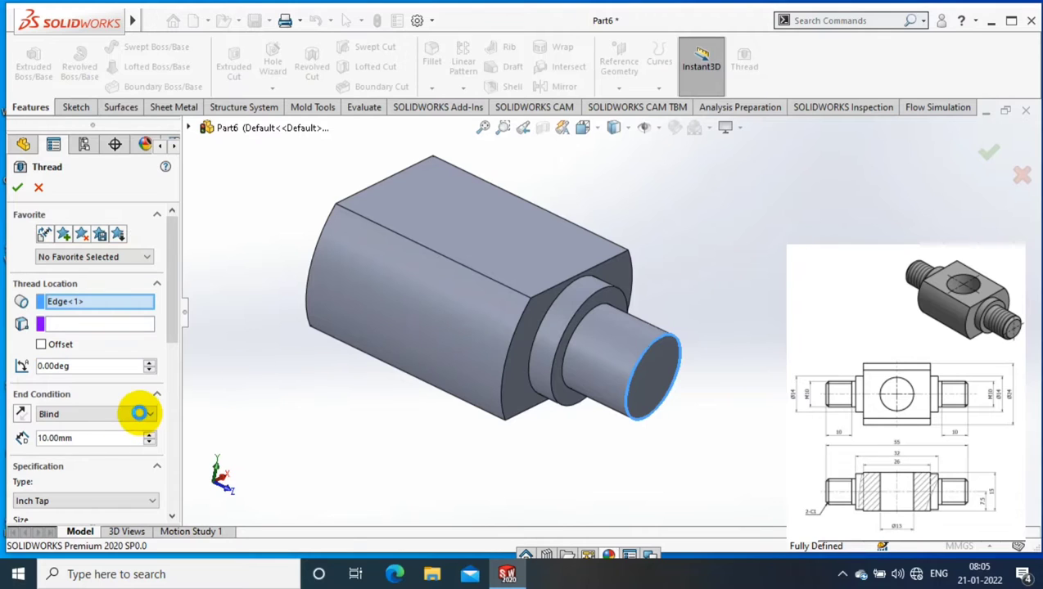
{"action": "left_click_drag", "start_coordinate": [173, 295], "coordinate": [170, 348]}
Step: Make it a Metric Die M10x1.25 thread 11.50 mm deep and confirm as Thread1
{"action": "left_click", "coordinate": [82, 369]}
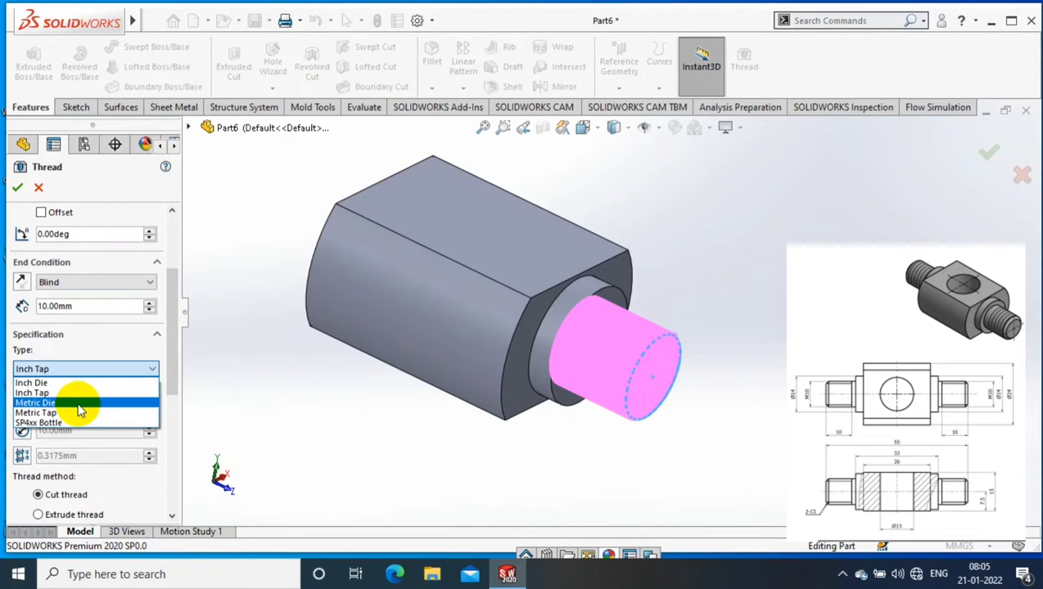
{"action": "left_click", "coordinate": [79, 402]}
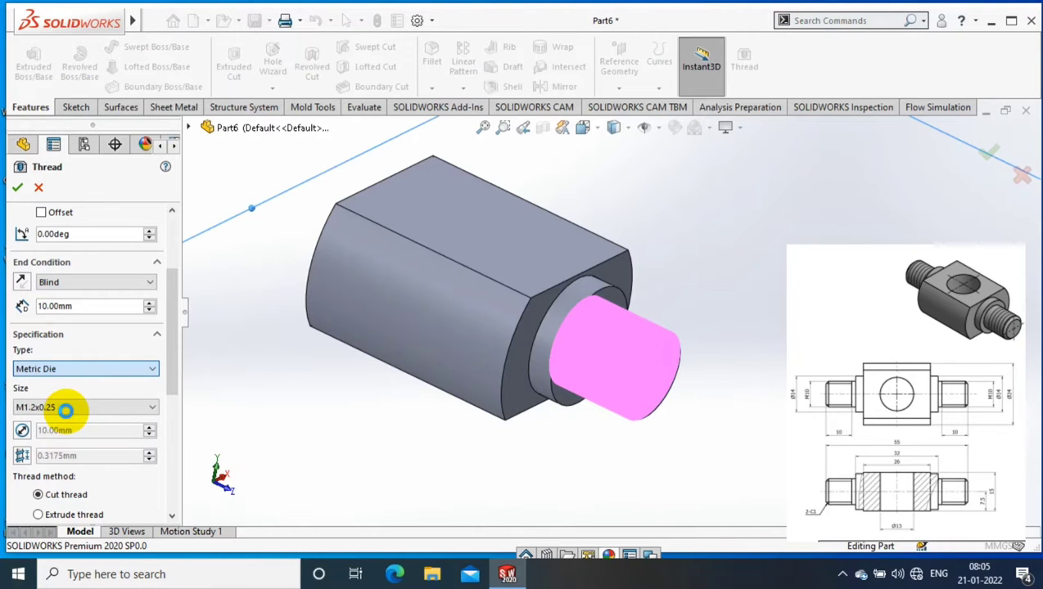
{"action": "left_click", "coordinate": [66, 410]}
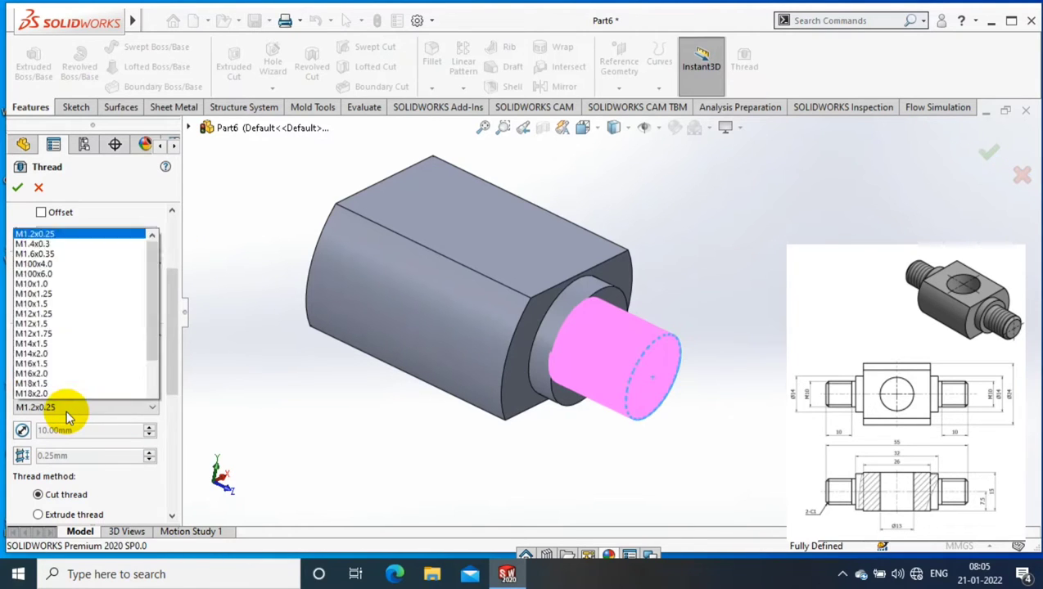
{"action": "left_click", "coordinate": [69, 163]}
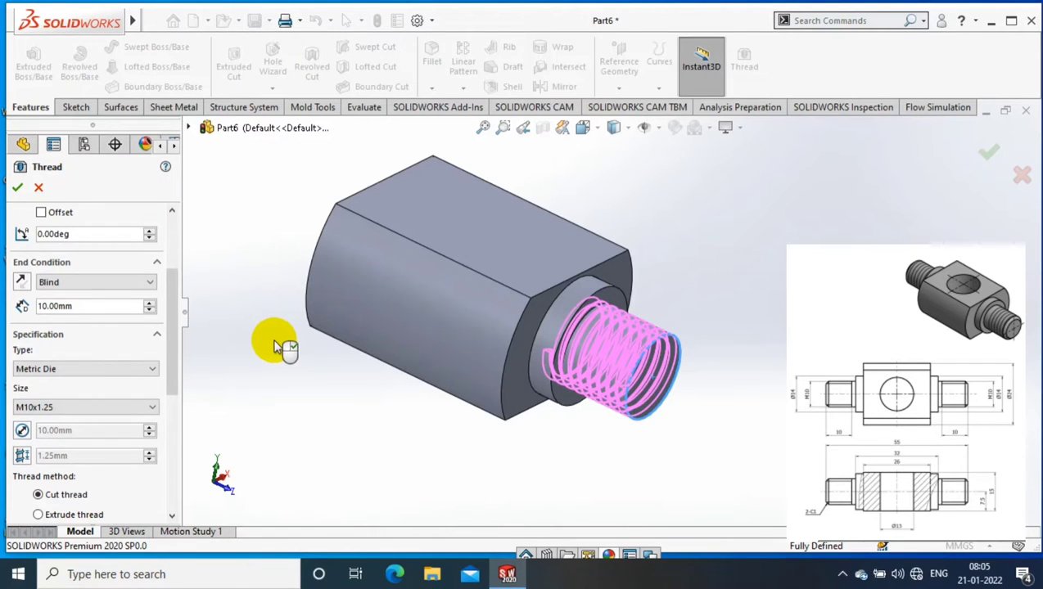
{"action": "left_click_drag", "start_coordinate": [82, 305], "coordinate": [23, 309]}
{"action": "type", "text": "11.5"}
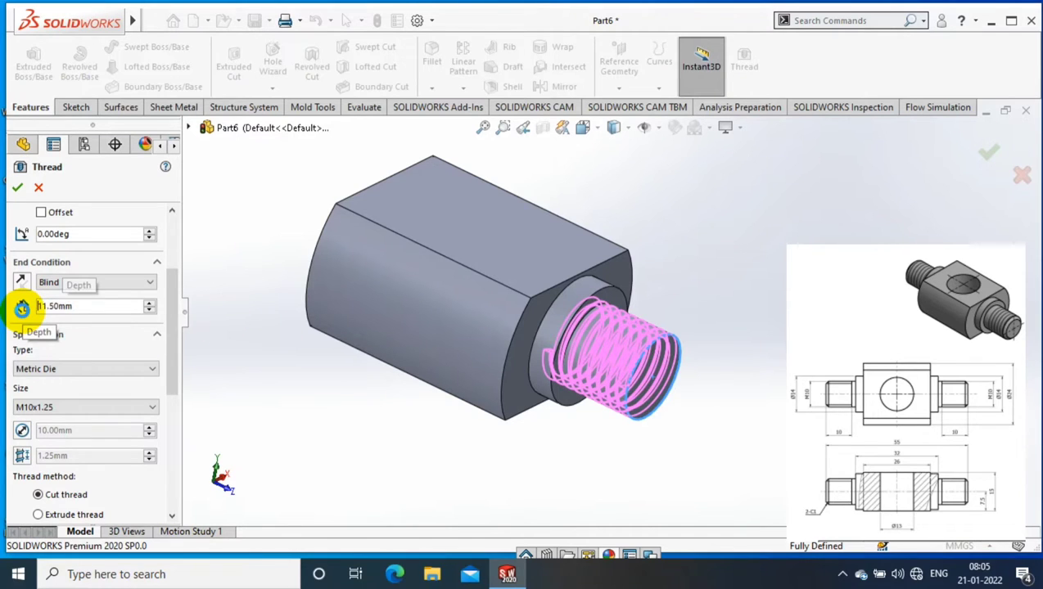
{"action": "key", "text": "Return"}
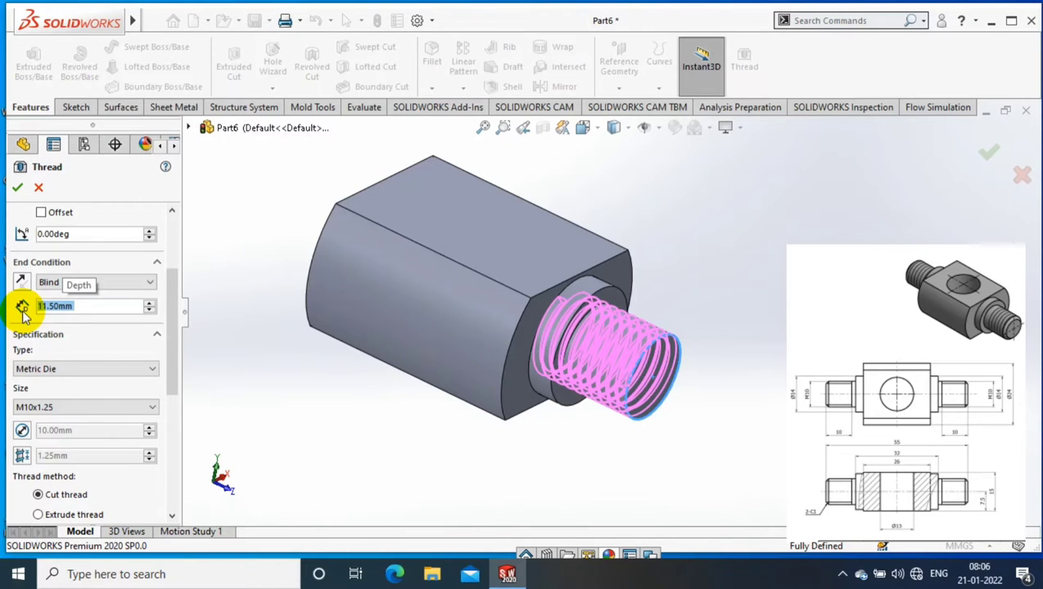
{"action": "middle_click_drag", "start_coordinate": [766, 231], "coordinate": [739, 269]}
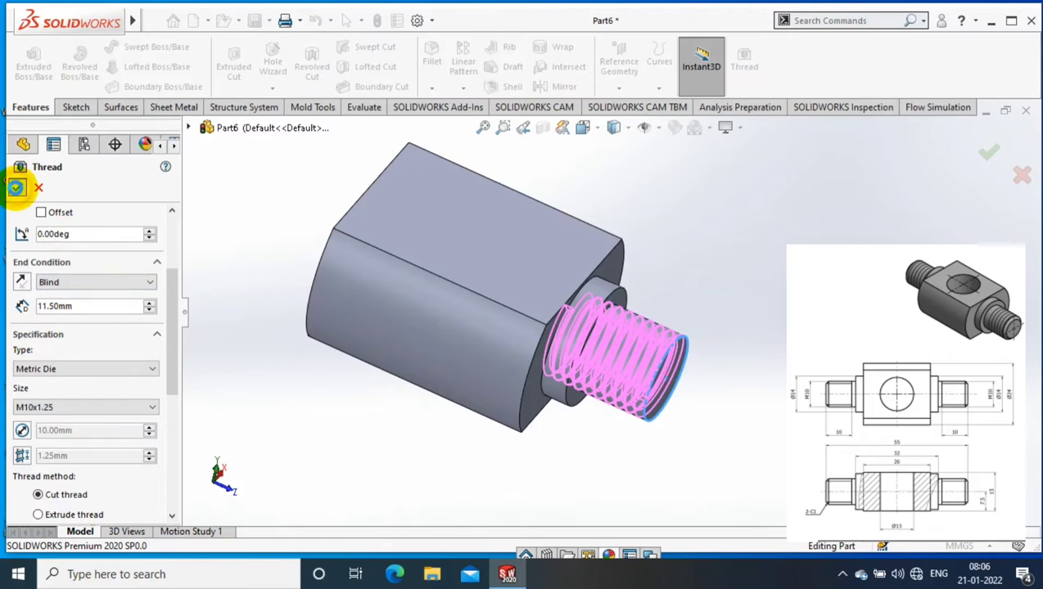
{"action": "left_click", "coordinate": [15, 187]}
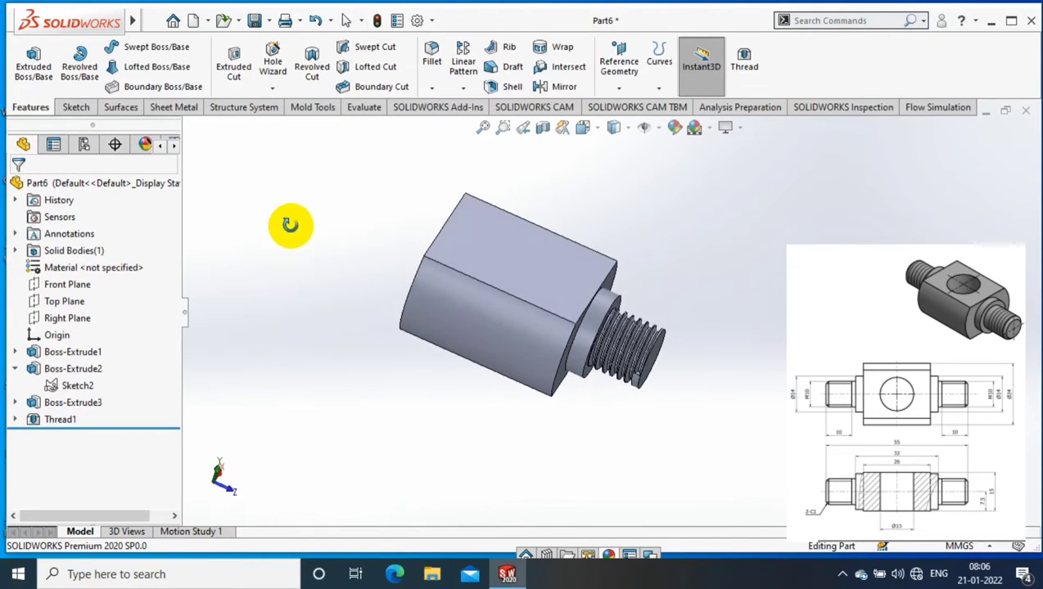
Step: Mirror Boss-Extrude2, Boss-Extrude3 and Thread1 about the Front Plane as a geometry pattern
{"action": "left_click", "coordinate": [67, 284]}
{"action": "left_click", "coordinate": [564, 86]}
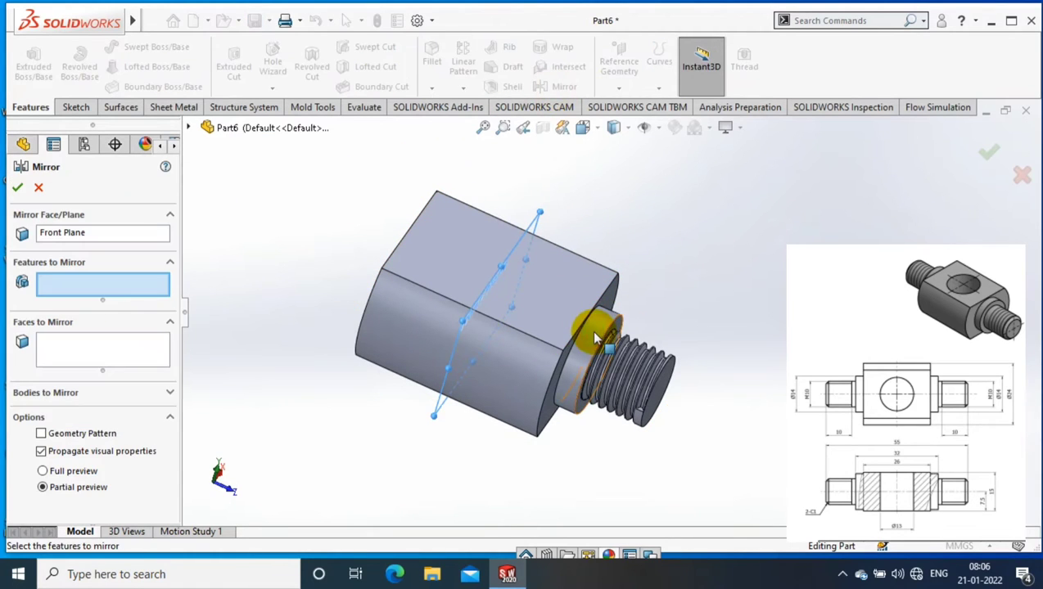
{"action": "left_click", "coordinate": [594, 380]}
{"action": "left_click", "coordinate": [662, 413]}
{"action": "scroll", "coordinate": [653, 385], "scroll_direction": "down", "scroll_amount": 3}
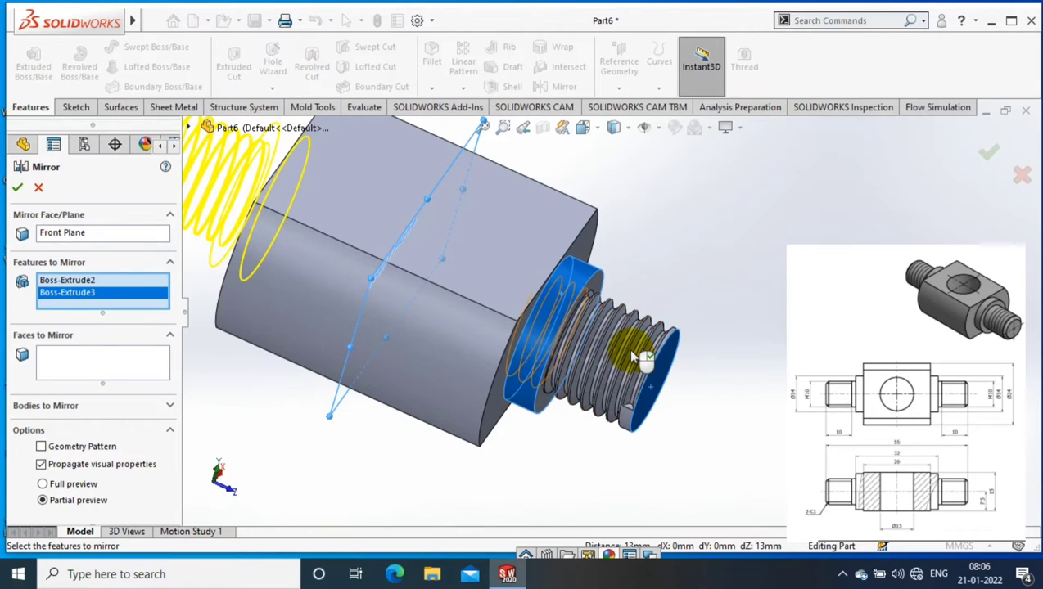
{"action": "left_click", "coordinate": [627, 348]}
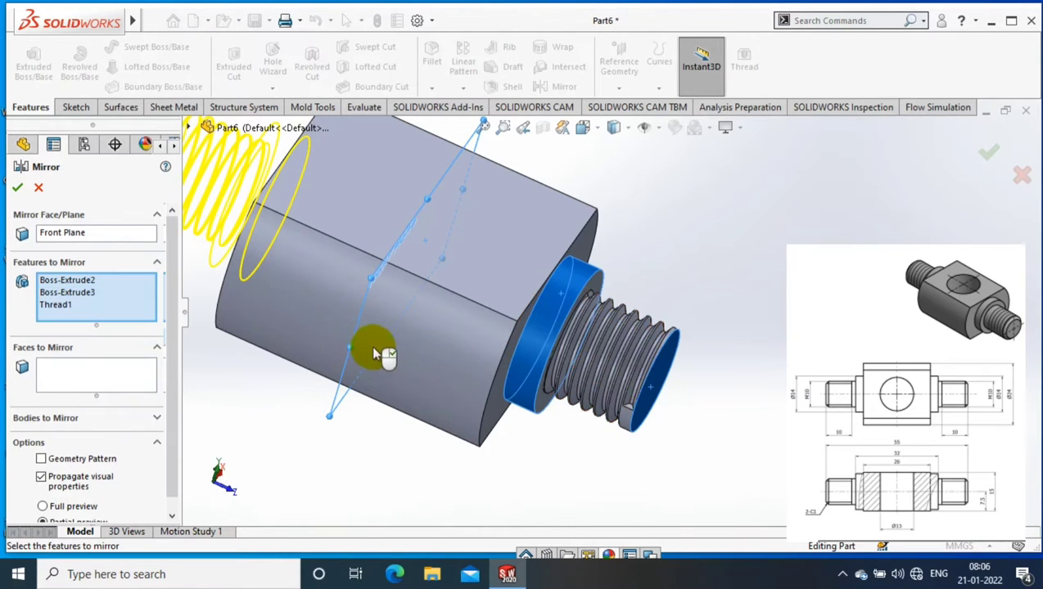
{"action": "left_click", "coordinate": [18, 188]}
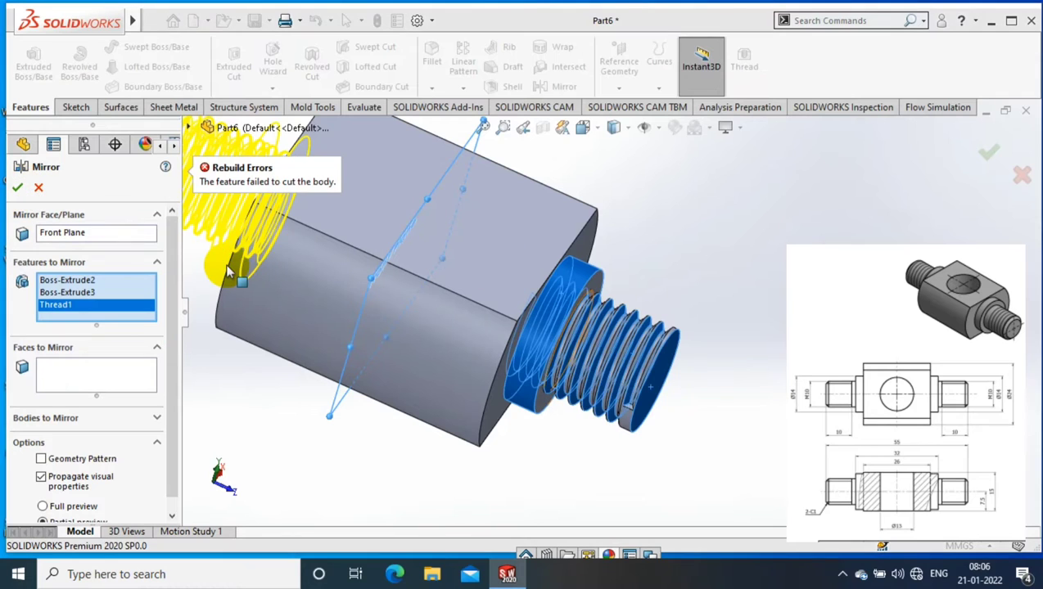
{"action": "left_click", "coordinate": [25, 186]}
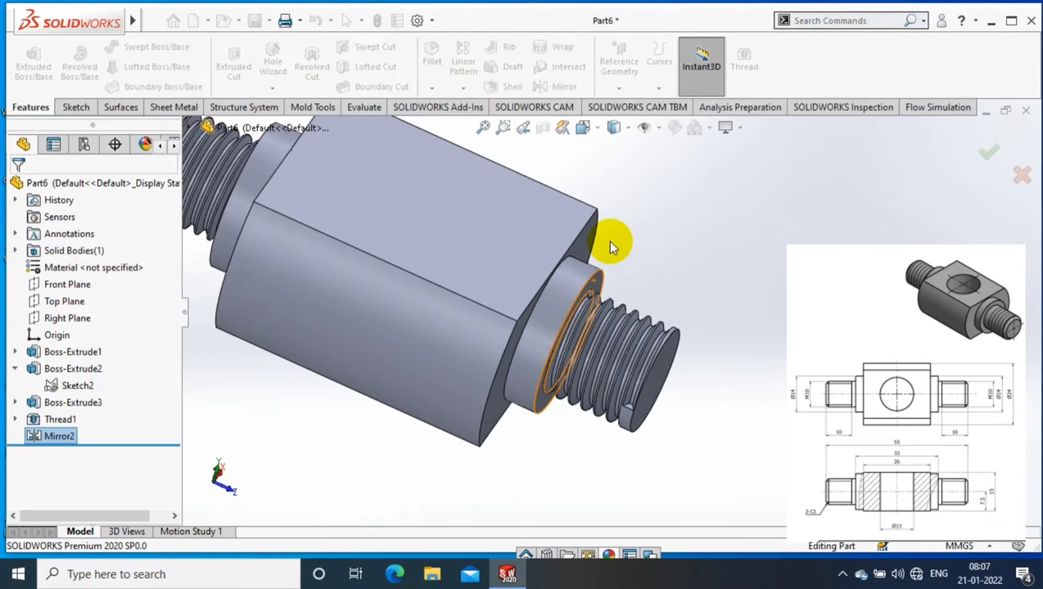
{"action": "scroll", "coordinate": [607, 239], "scroll_direction": "up", "scroll_amount": 3}
Step: Sketch a Ø13 circle on the block's front face
{"action": "right_click", "coordinate": [607, 239]}
{"action": "left_click", "coordinate": [635, 167]}
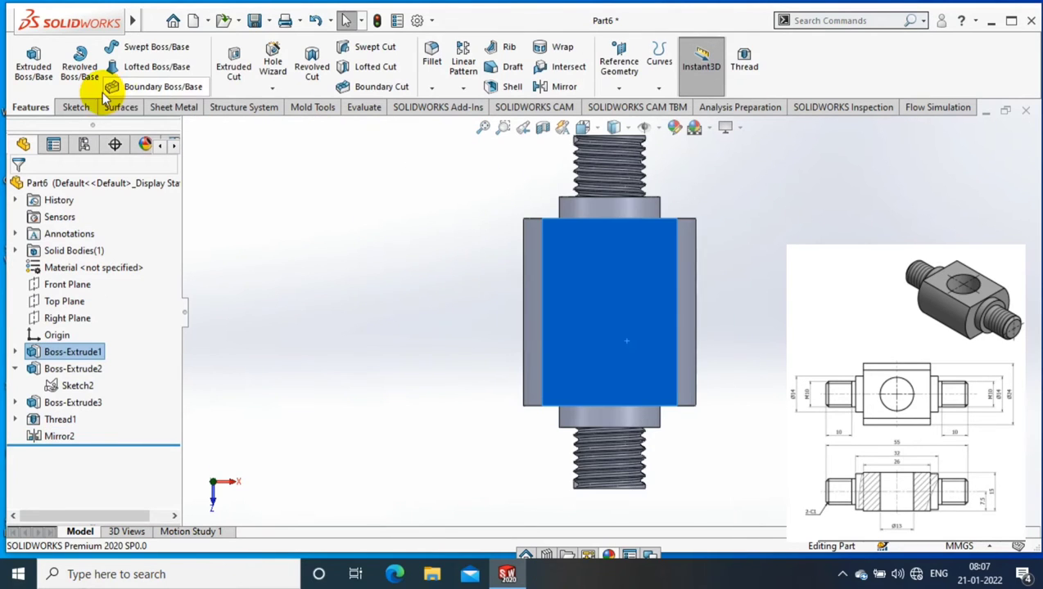
{"action": "left_click", "coordinate": [73, 107]}
{"action": "left_click", "coordinate": [37, 69]}
{"action": "left_click", "coordinate": [137, 47]}
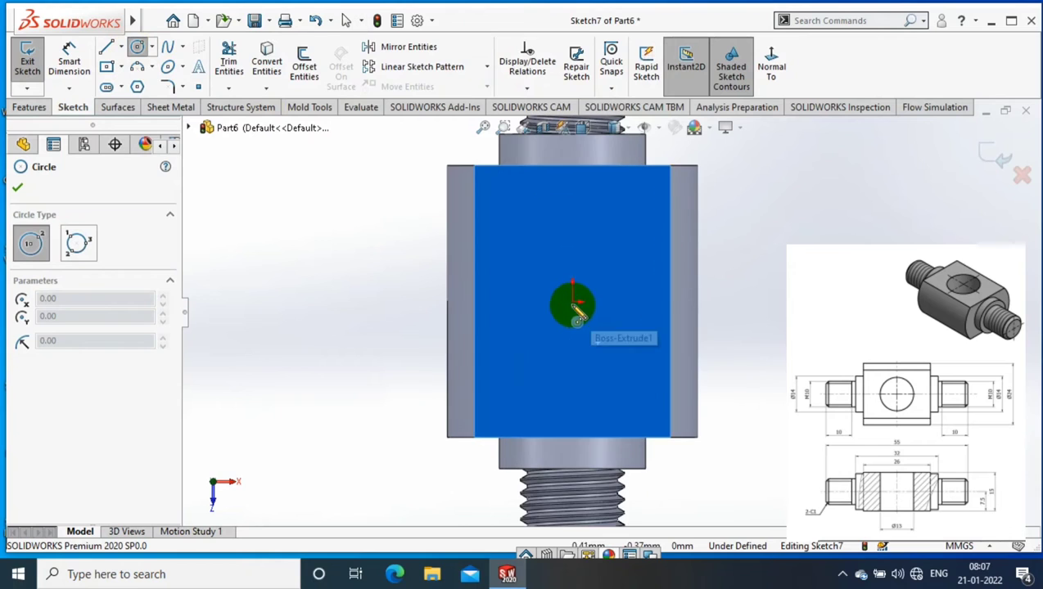
{"action": "scroll", "coordinate": [564, 302], "scroll_direction": "down", "scroll_amount": 2}
{"action": "left_click", "coordinate": [572, 303]}
{"action": "left_click", "coordinate": [500, 311]}
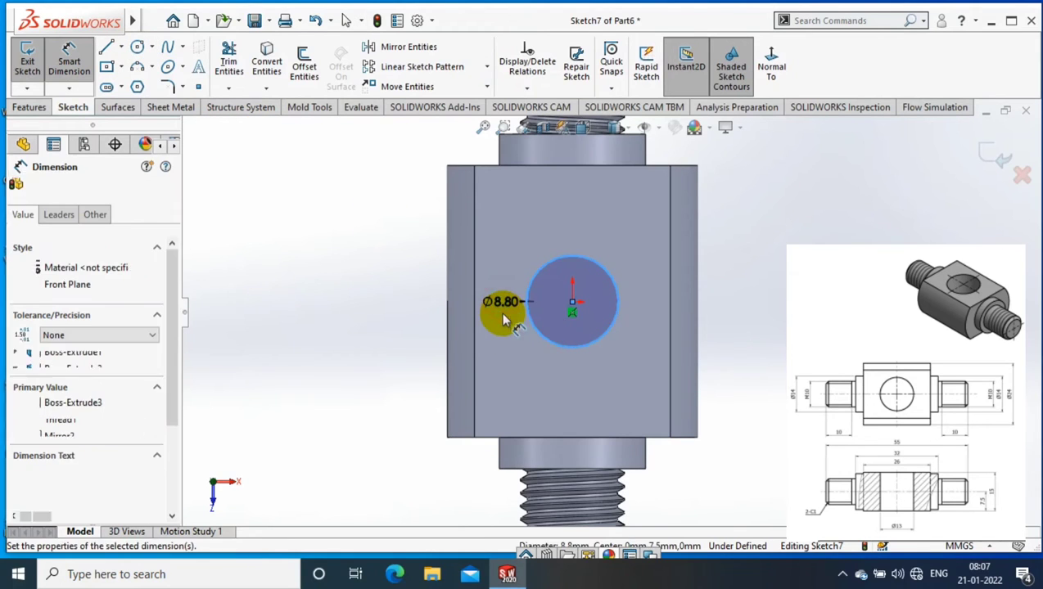
{"action": "type", "text": "13"}
{"action": "key", "text": "Return"}
Step: Cut the circle Through All in both directions to make the hole
{"action": "left_click", "coordinate": [28, 108]}
{"action": "left_click", "coordinate": [234, 65]}
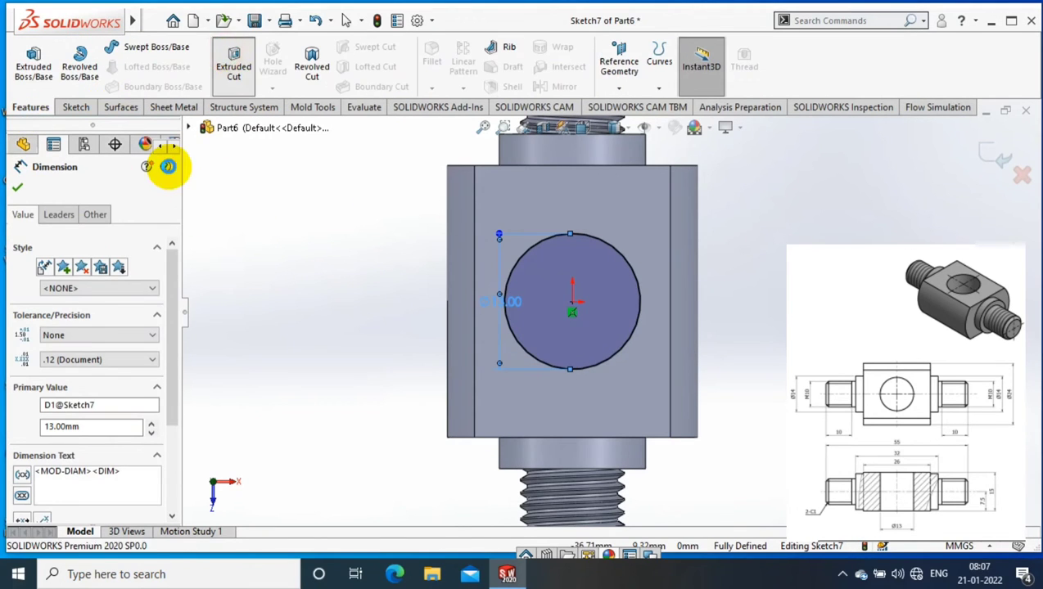
{"action": "left_click", "coordinate": [122, 280]}
{"action": "left_click", "coordinate": [111, 317]}
{"action": "left_click", "coordinate": [17, 187]}
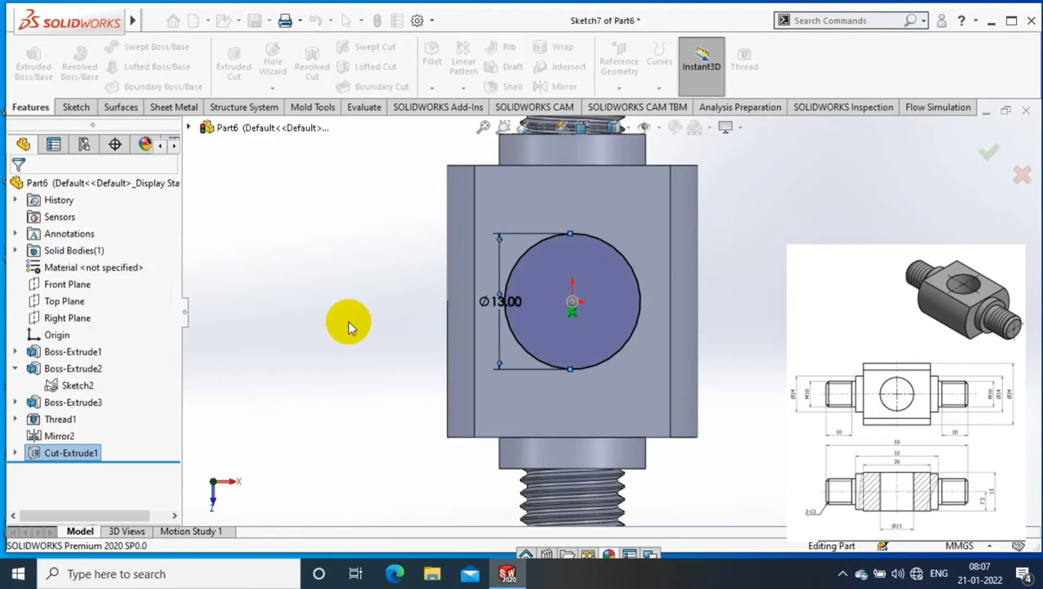
{"action": "mouse_move", "coordinate": [373, 356]}
{"action": "middle_mouse_down"}
{"action": "mouse_move", "coordinate": [557, 237]}
{"action": "mouse_move", "coordinate": [478, 485]}
{"action": "mouse_move", "coordinate": [559, 444]}
{"action": "middle_mouse_up"}
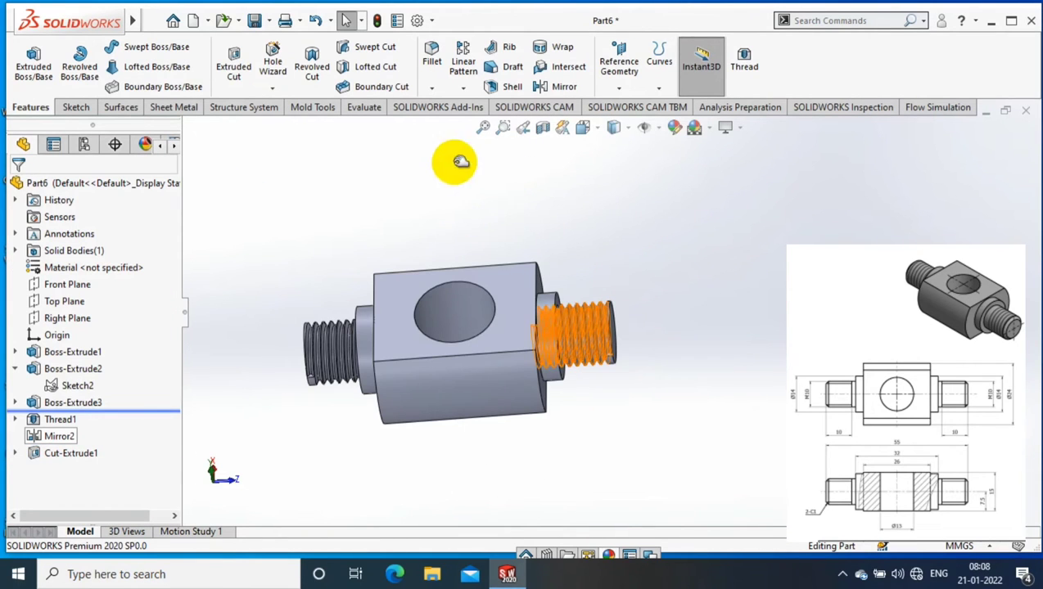
Step: Add a 1 mm chamfer to the stud's end edge, then roll the history to the end
{"action": "left_click", "coordinate": [433, 89]}
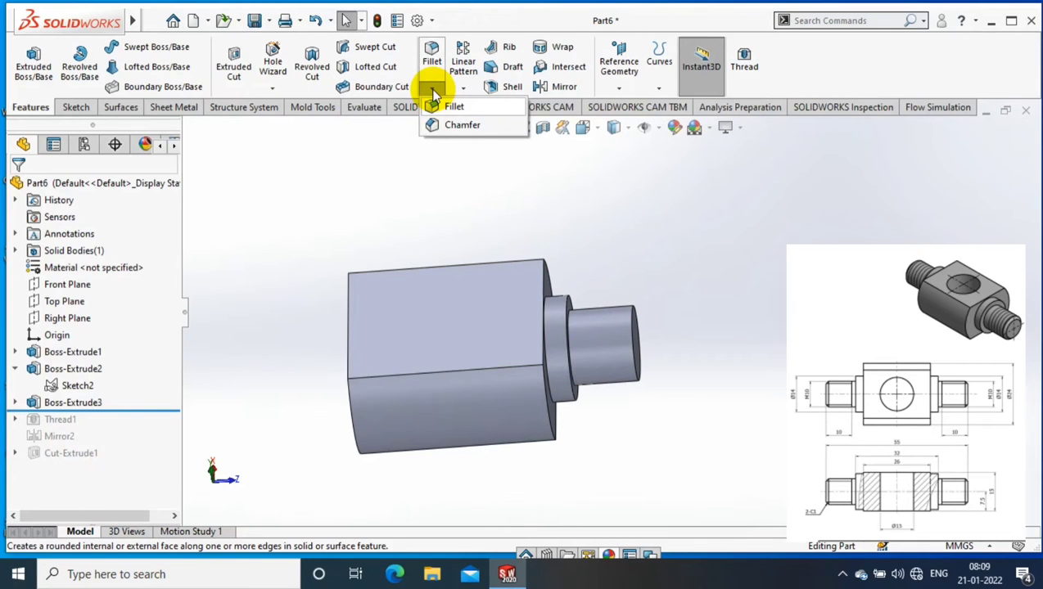
{"action": "left_click", "coordinate": [453, 107]}
{"action": "left_click", "coordinate": [43, 185]}
{"action": "left_click", "coordinate": [25, 107]}
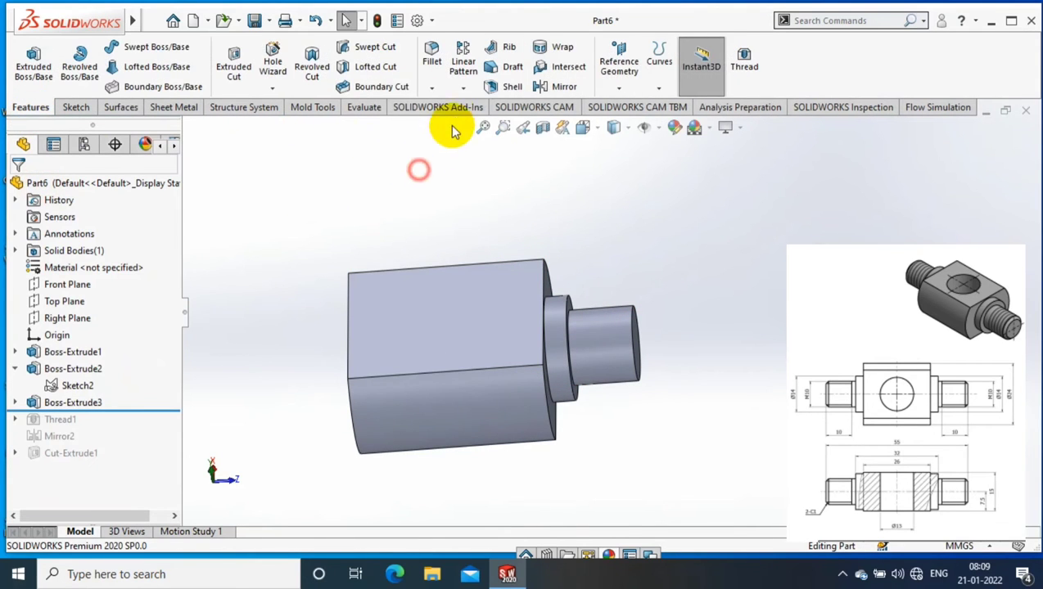
{"action": "left_click", "coordinate": [432, 89]}
{"action": "left_click", "coordinate": [446, 129]}
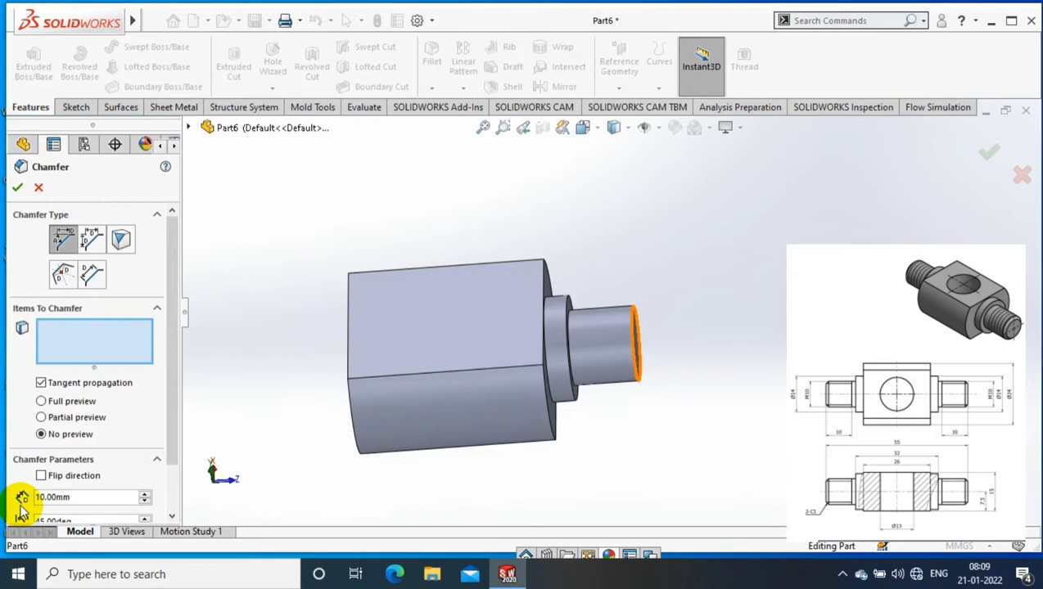
{"action": "type", "text": "1"}
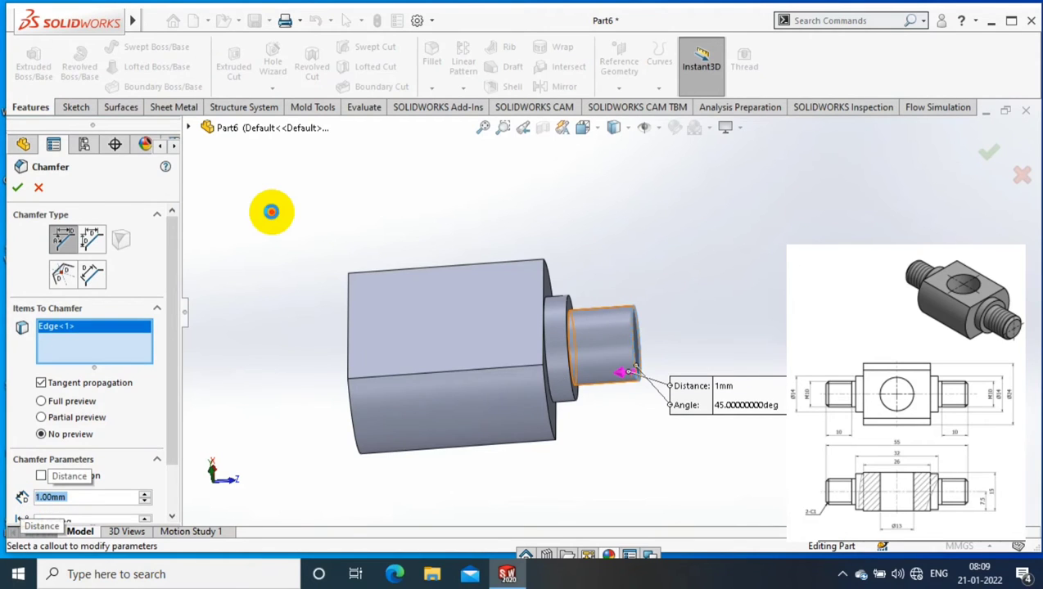
{"action": "key", "text": "Return"}
{"action": "middle_click_drag", "start_coordinate": [273, 214], "coordinate": [349, 226]}
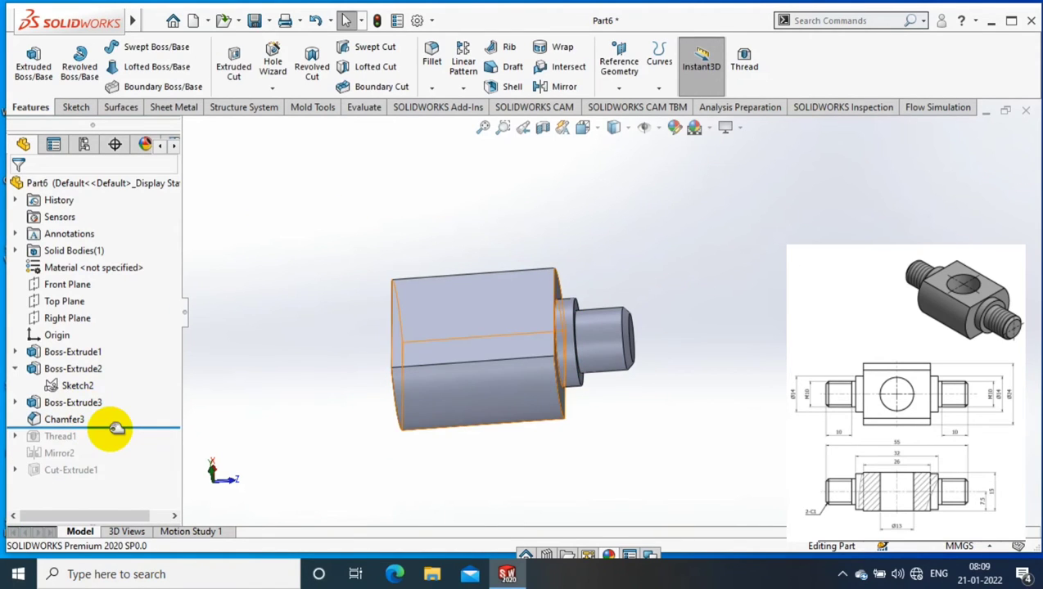
{"action": "left_click_drag", "start_coordinate": [116, 428], "coordinate": [104, 476]}
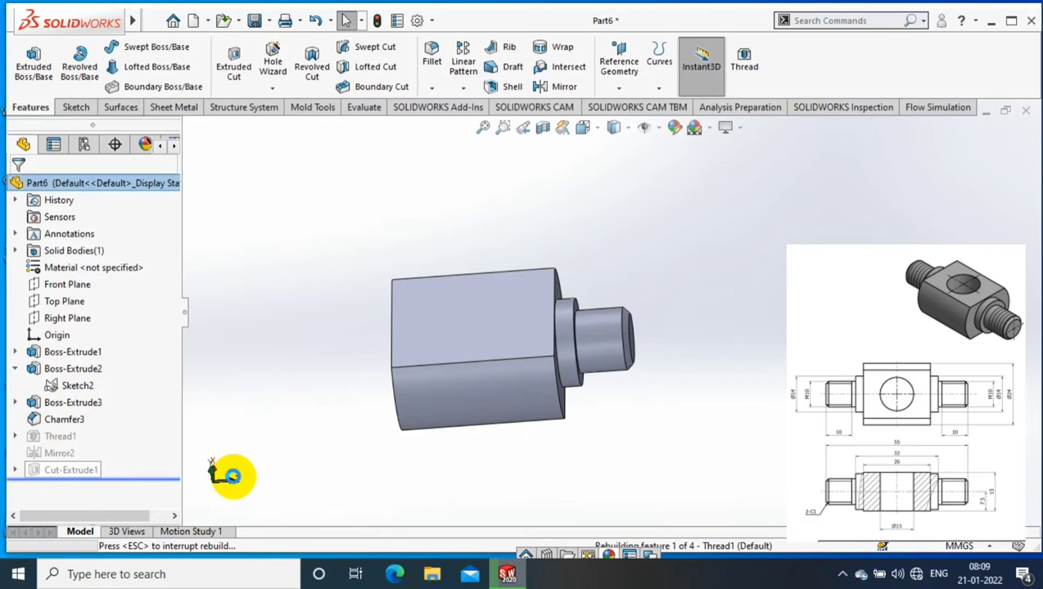
Step: Redefine Thread1 to start from the chamfered stud's end edge
{"action": "right_click", "coordinate": [69, 442]}
{"action": "left_click", "coordinate": [80, 142]}
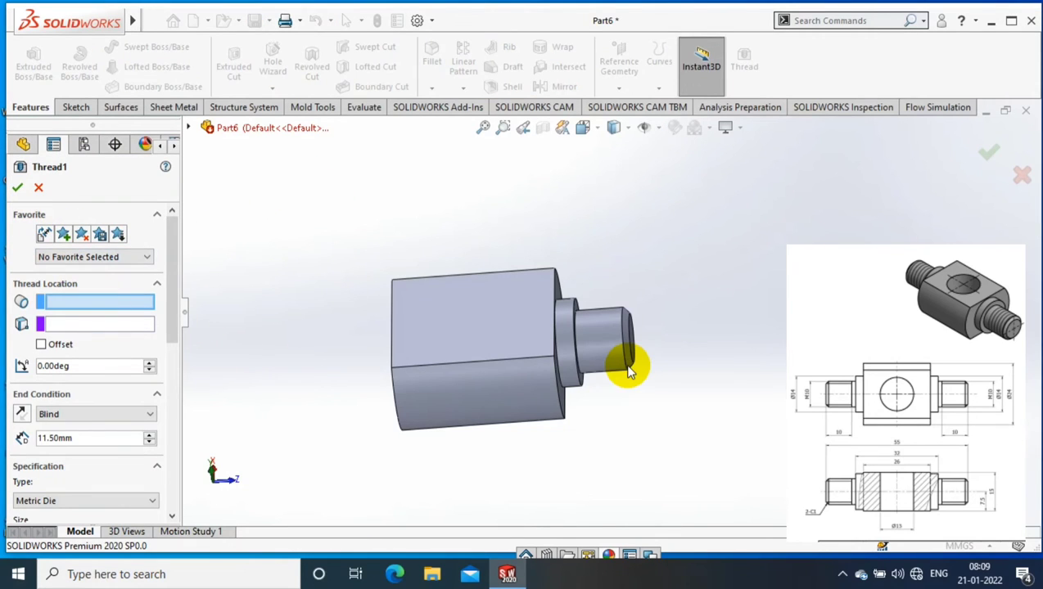
{"action": "left_click", "coordinate": [39, 189]}
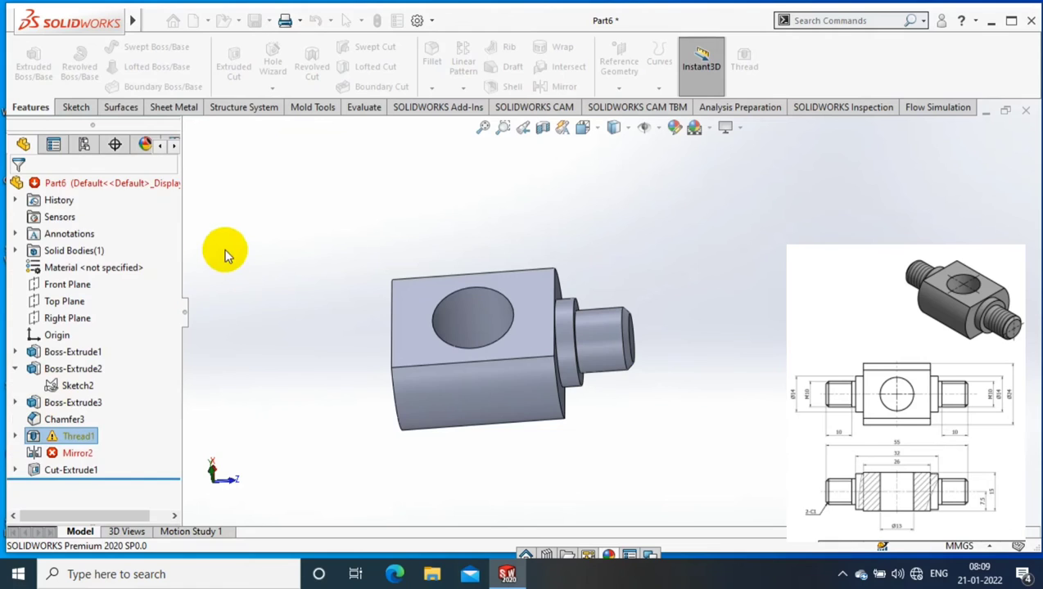
{"action": "left_click", "coordinate": [16, 438]}
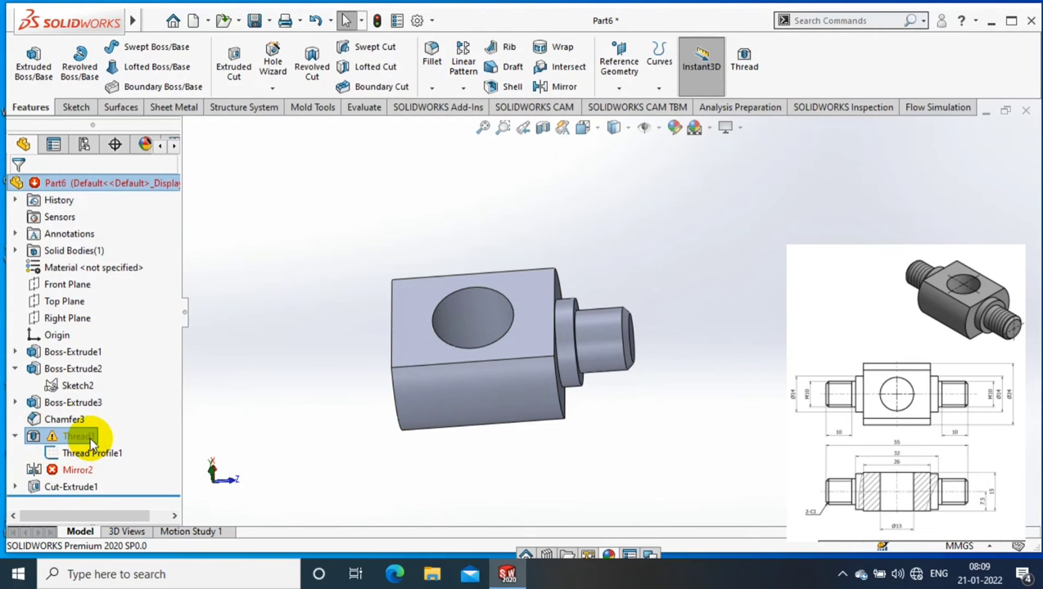
{"action": "right_click", "coordinate": [94, 437]}
{"action": "left_click", "coordinate": [104, 180]}
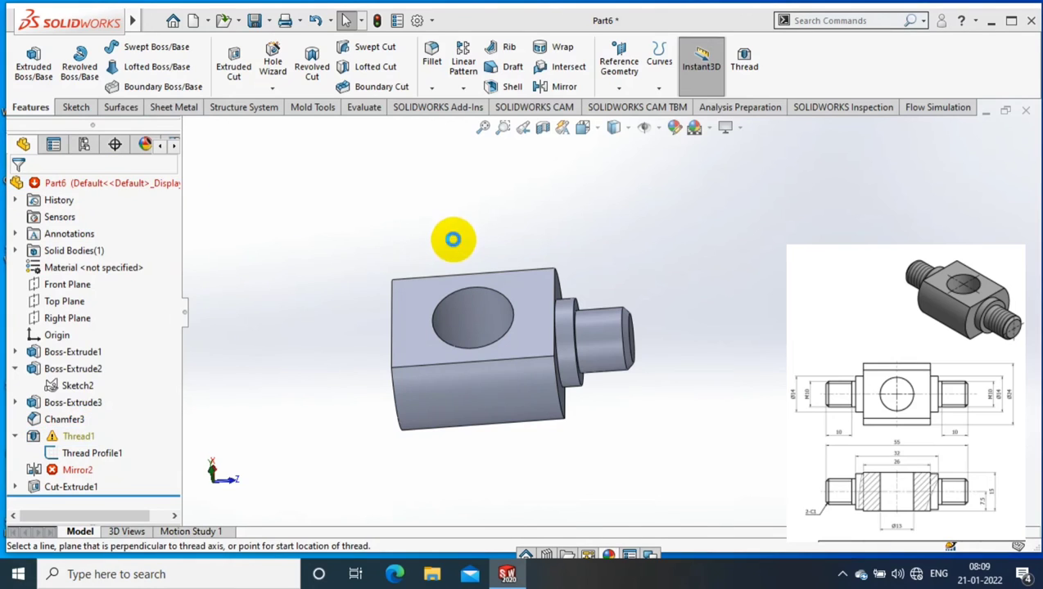
{"action": "left_click", "coordinate": [626, 360]}
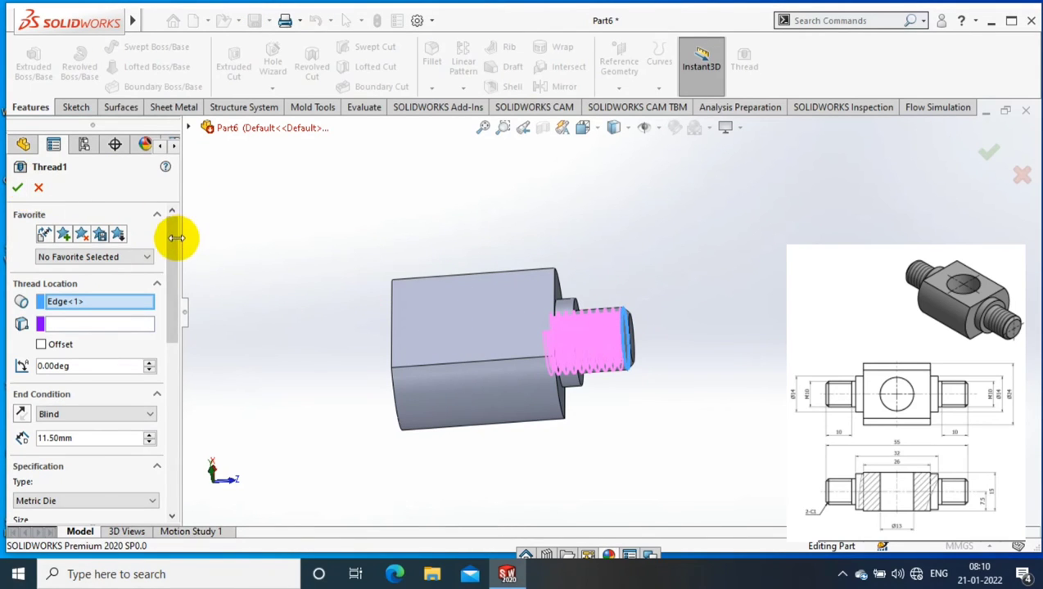
{"action": "scroll", "coordinate": [93, 214], "scroll_direction": "down", "scroll_amount": 1}
{"action": "left_click", "coordinate": [15, 187]}
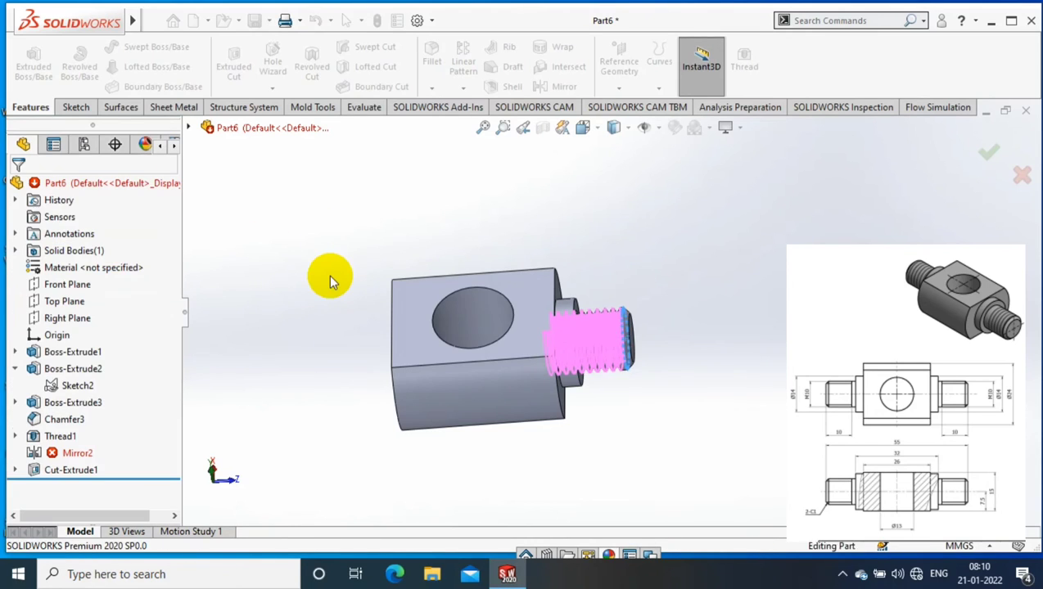
Step: Edit Mirror2 to also mirror Chamfer3
{"action": "right_click", "coordinate": [74, 454]}
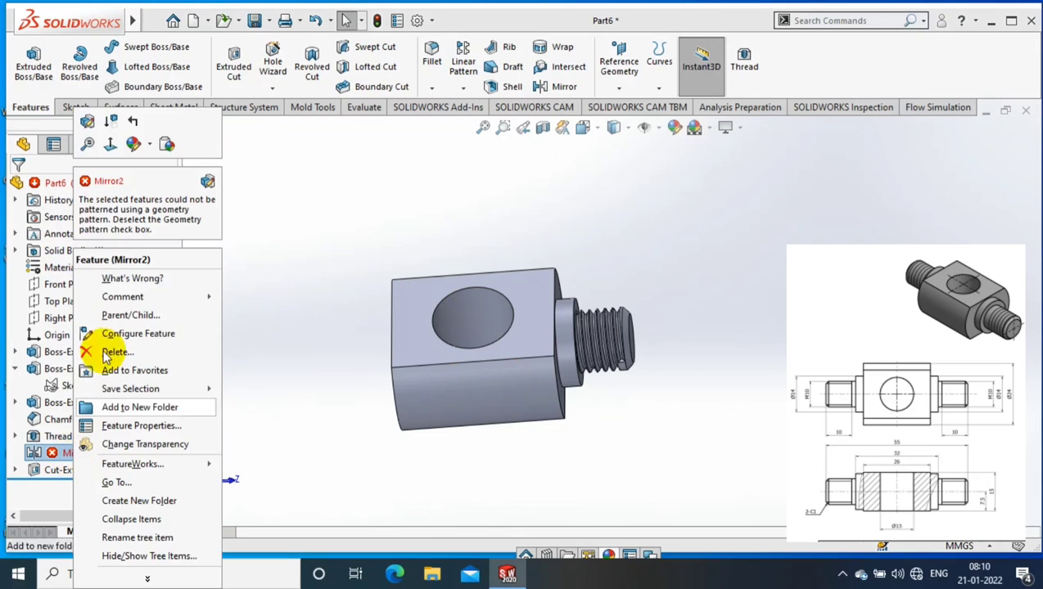
{"action": "left_click", "coordinate": [86, 121]}
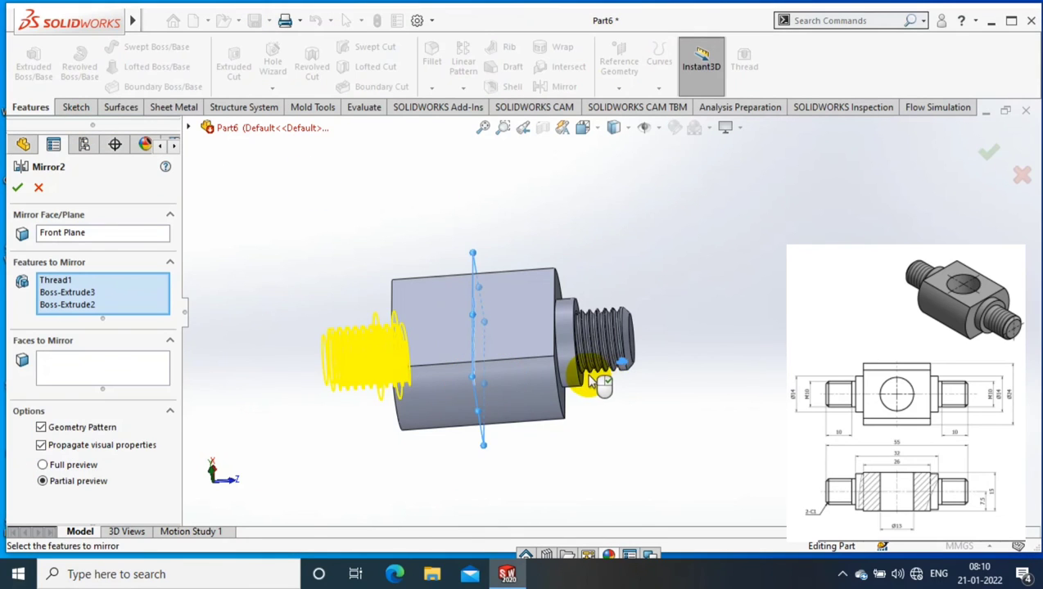
{"action": "scroll", "coordinate": [600, 384], "scroll_direction": "down", "scroll_amount": 3}
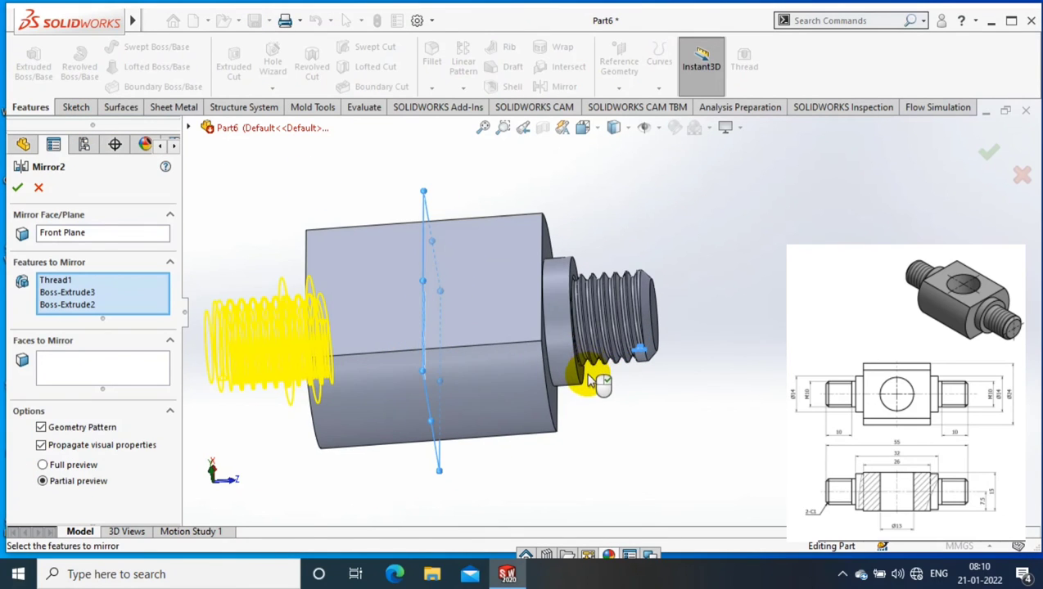
{"action": "left_click", "coordinate": [659, 344]}
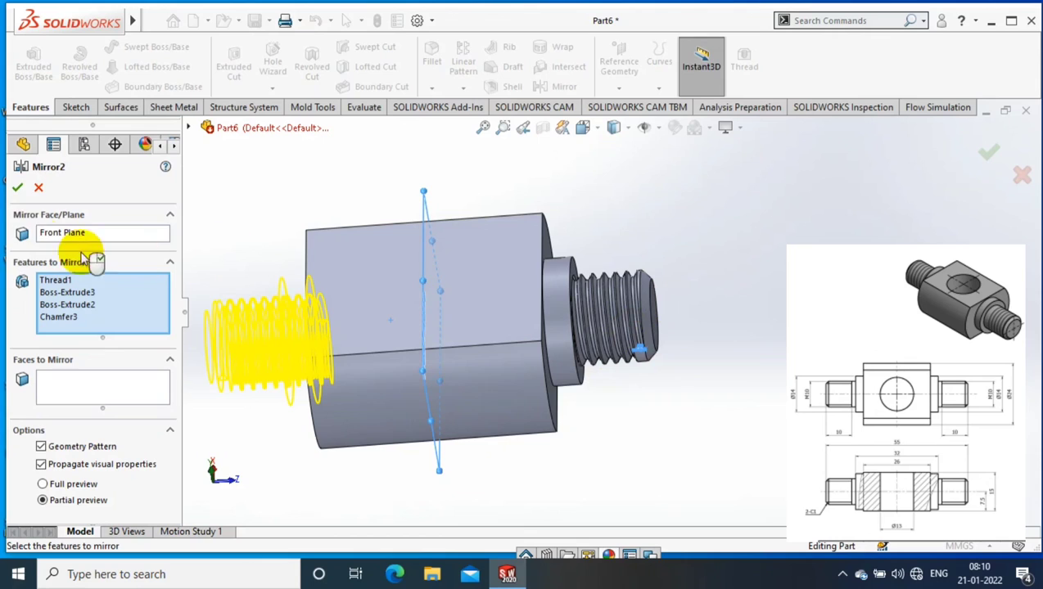
{"action": "left_click", "coordinate": [17, 188]}
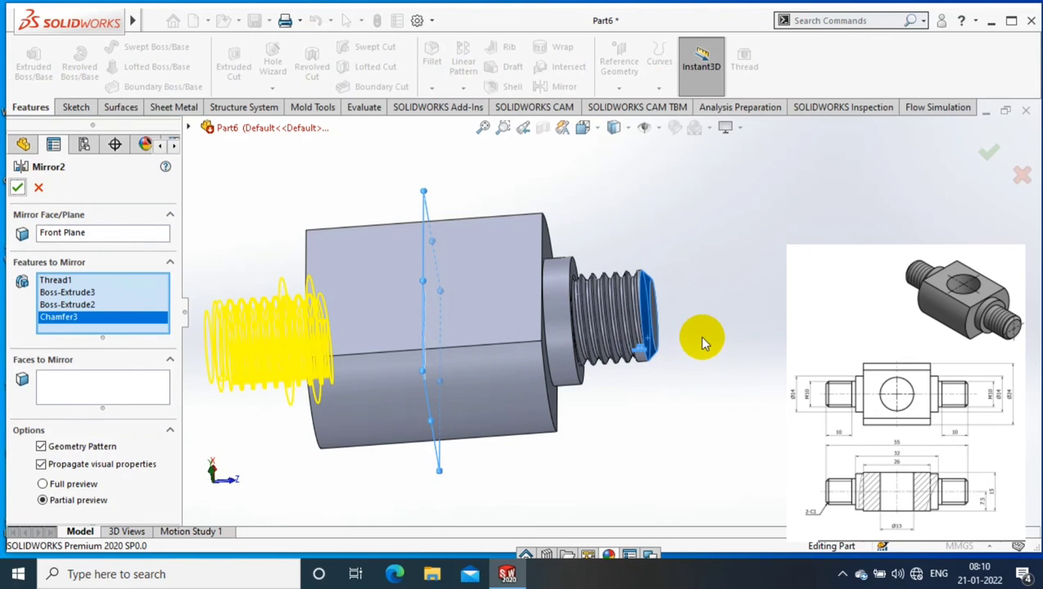
{"action": "key", "text": "Return"}
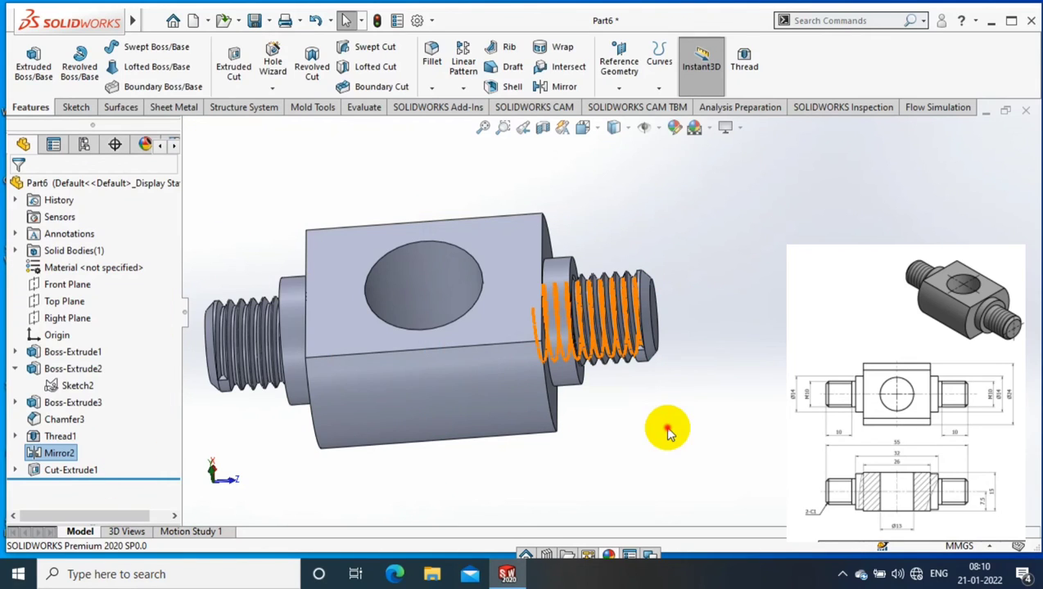